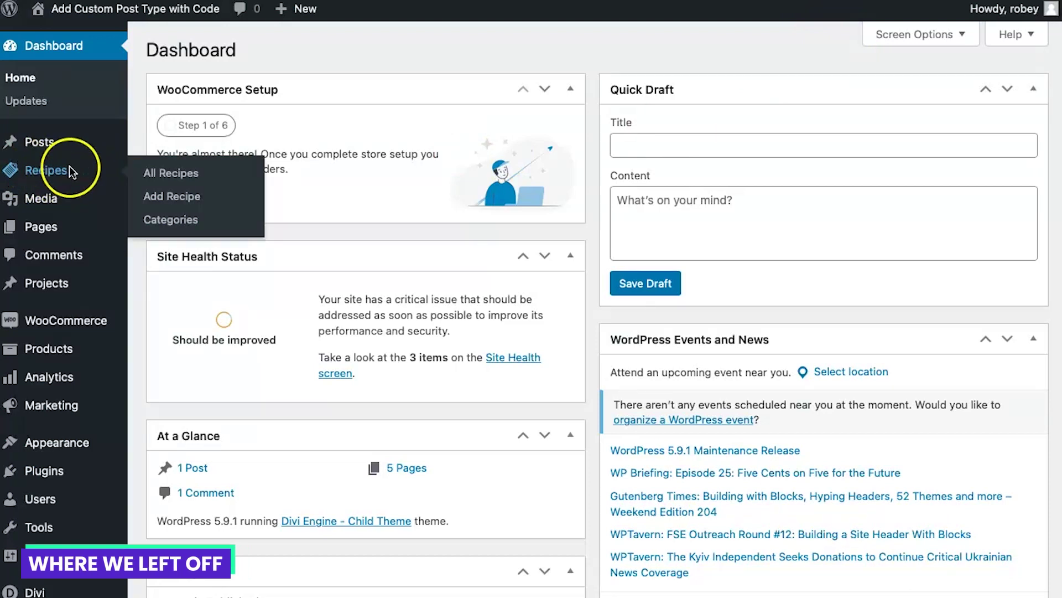
- Open the Beefcake recipe for editing from the All Recipes list
left_click(156, 173)
mouse_move(432, 184)
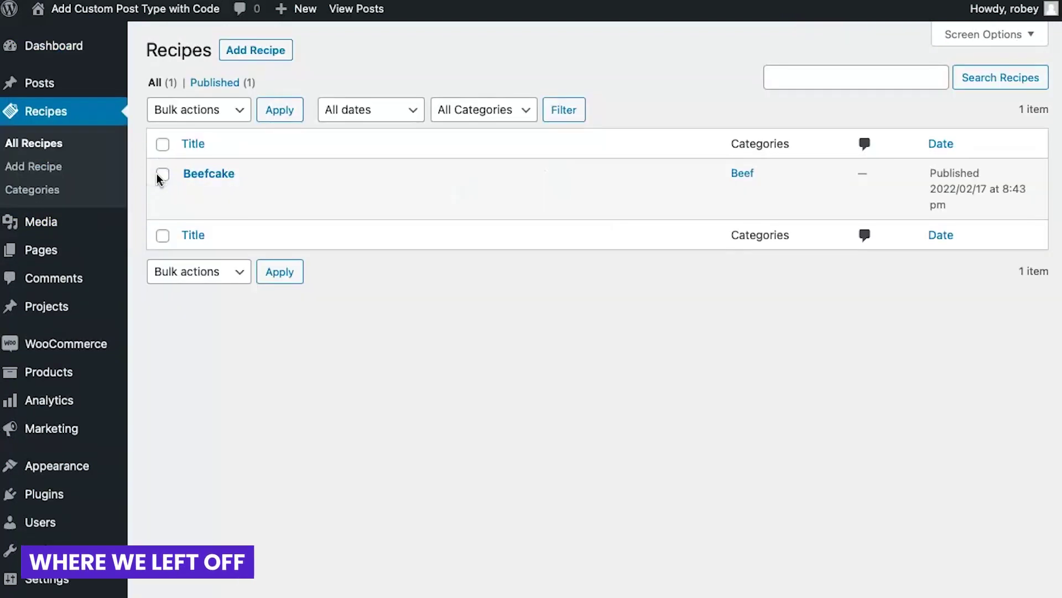
left_click(199, 179)
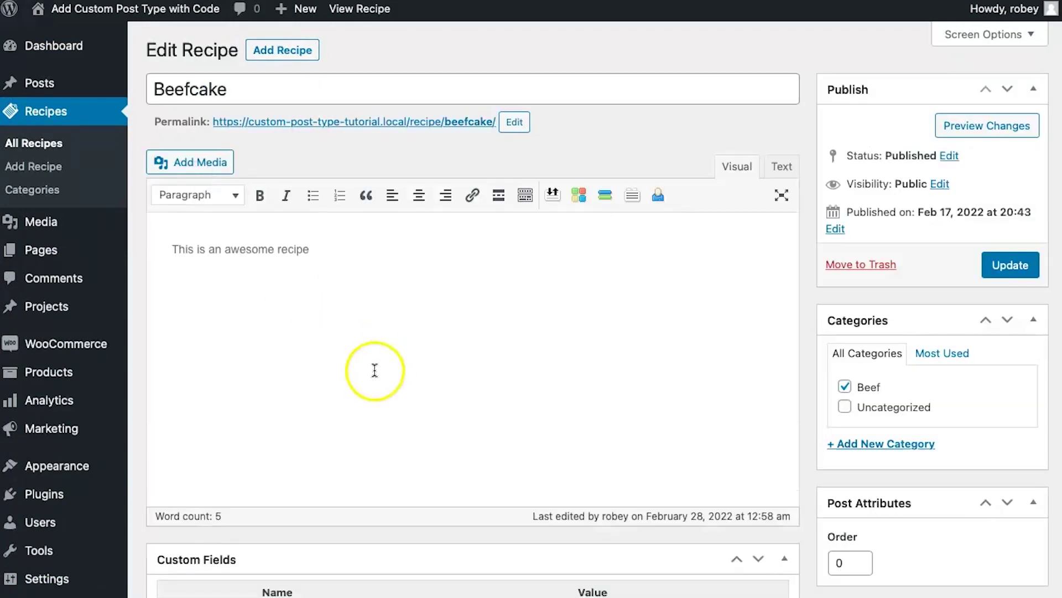
scroll(490, 398, "down", 5)
scroll(490, 399, "down", 5)
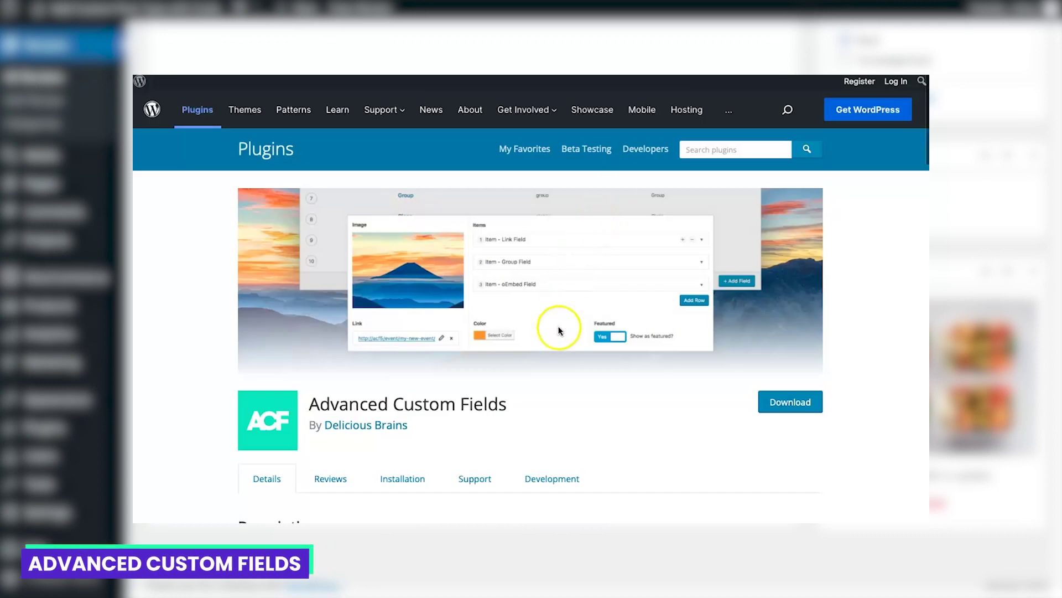
scroll(572, 324, "down", 2)
scroll(560, 328, "down", 2)
scroll(559, 330, "down", 3)
scroll(559, 331, "down", 3)
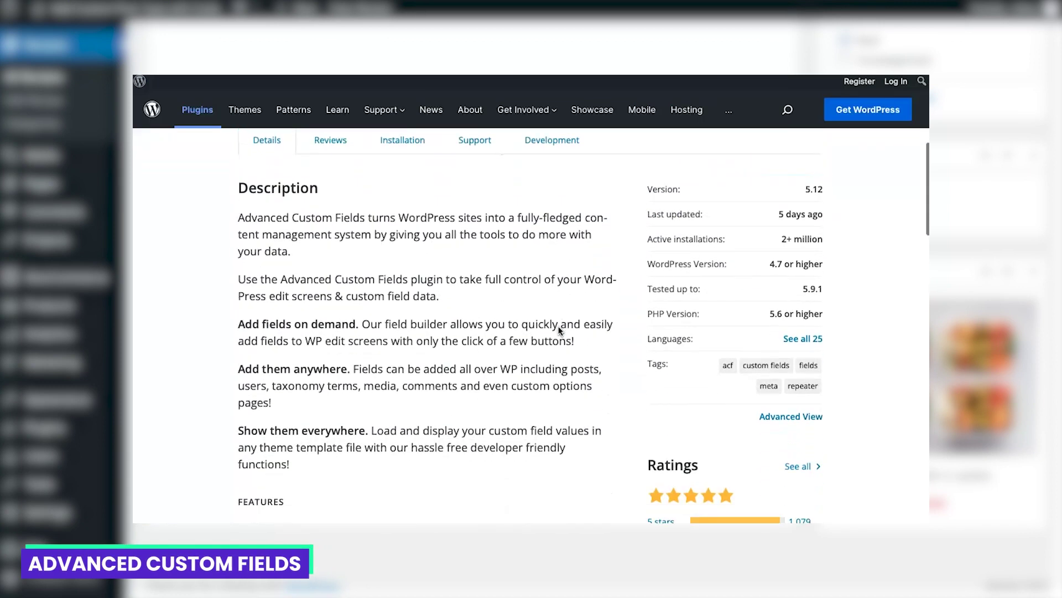
scroll(559, 331, "down", 3)
scroll(558, 330, "down", 3)
scroll(558, 330, "up", 3)
scroll(559, 331, "up", 4)
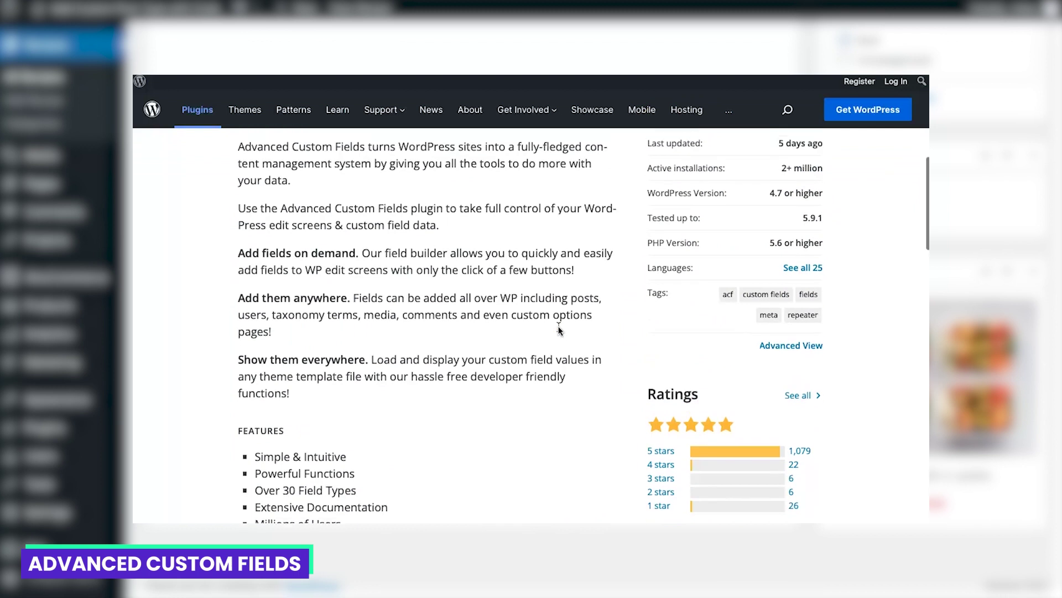
scroll(559, 330, "up", 2)
scroll(559, 330, "up", 4)
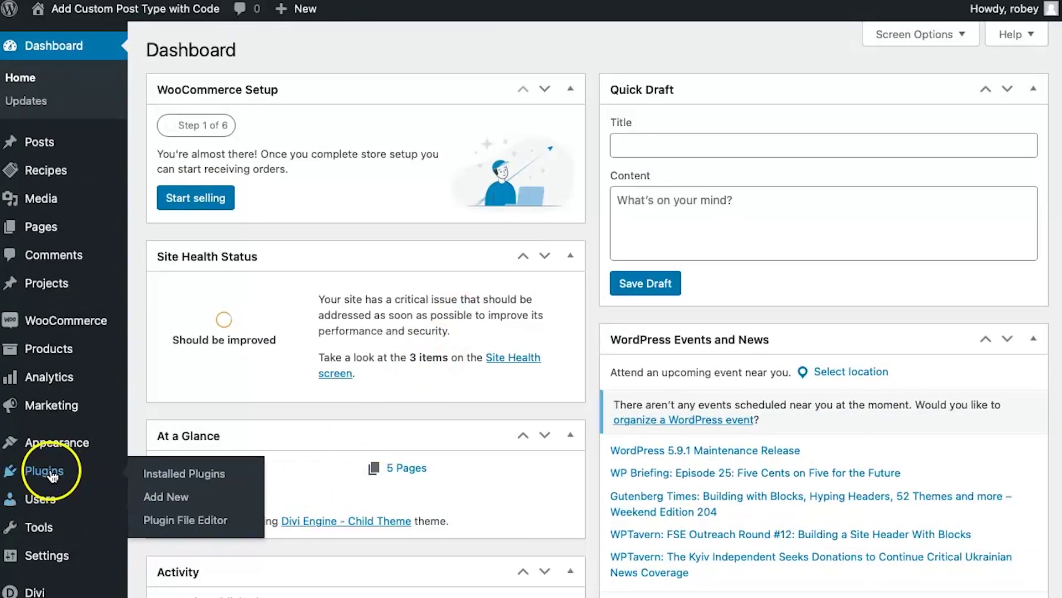
- Search the plugin catalogue for 'advanced custom fields', then install and activate it
left_click(167, 496)
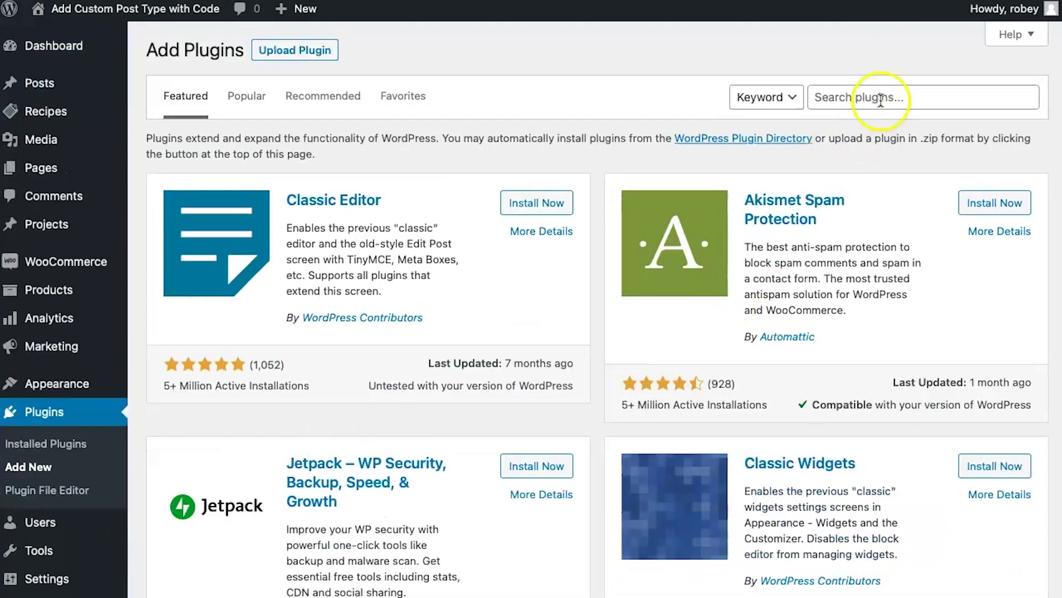
left_click(880, 97)
type("advan")
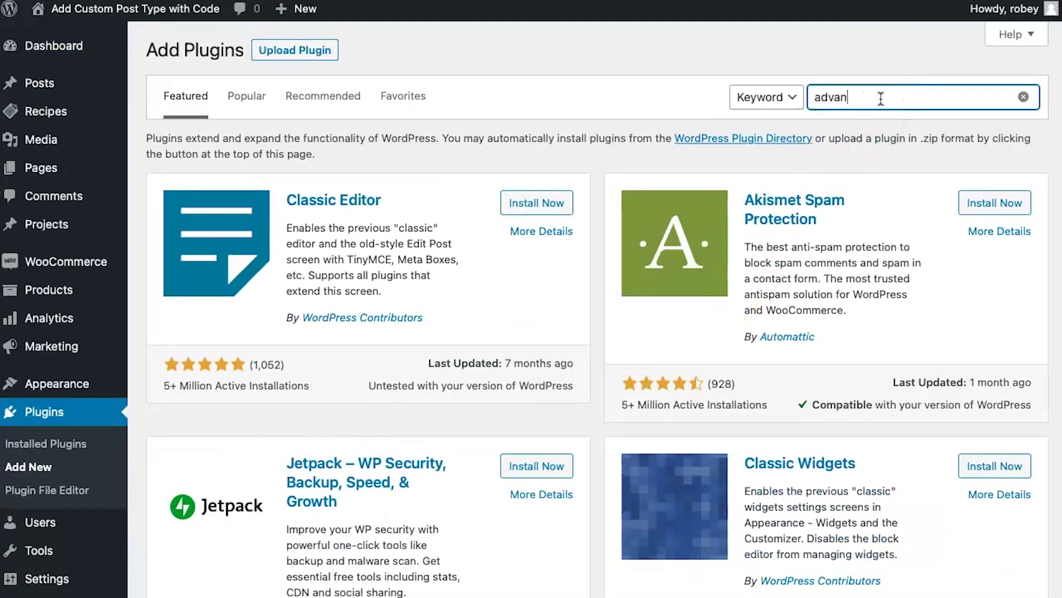
type("ced custom ge")
key("BackSpace")
key("BackSpace")
type("fields")
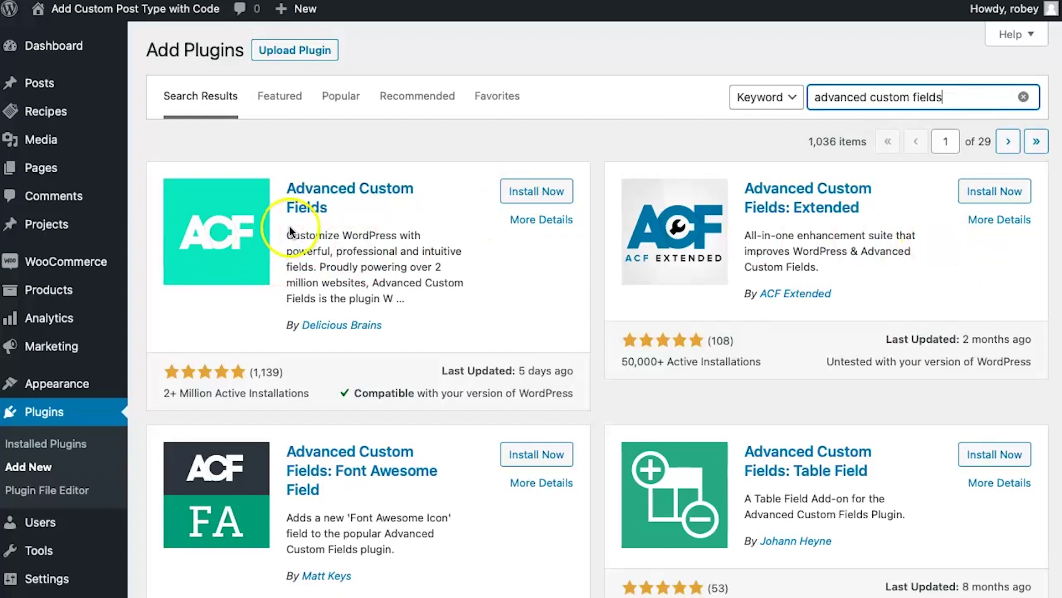
scroll(531, 409, "down", 2)
scroll(530, 409, "down", 8)
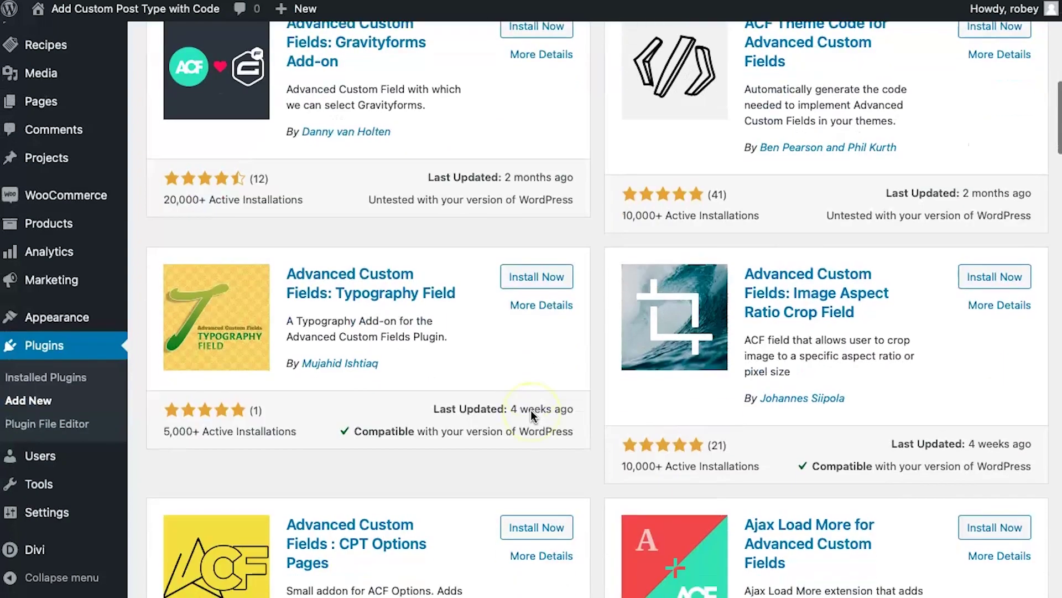
scroll(531, 409, "down", 1)
scroll(530, 409, "up", 12)
scroll(530, 410, "up", 2)
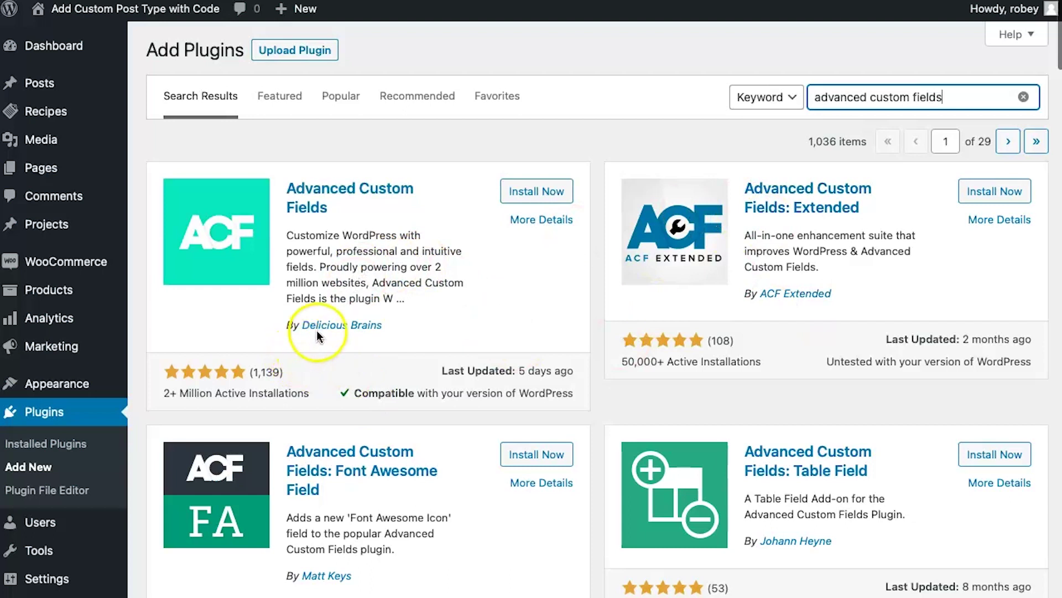
left_click(537, 191)
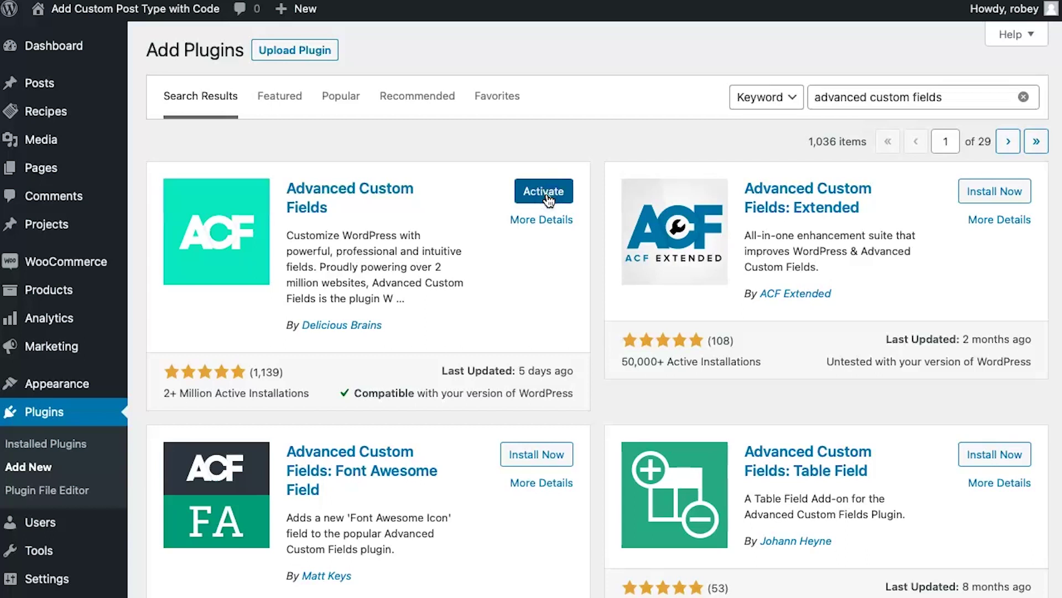
left_click(546, 197)
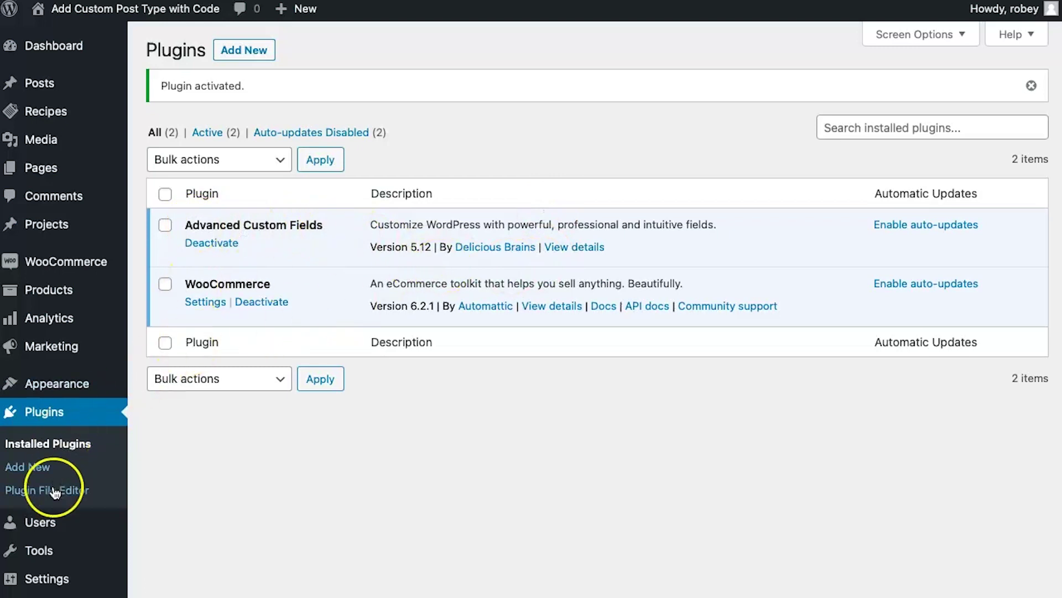
scroll(52, 502, "down", 2)
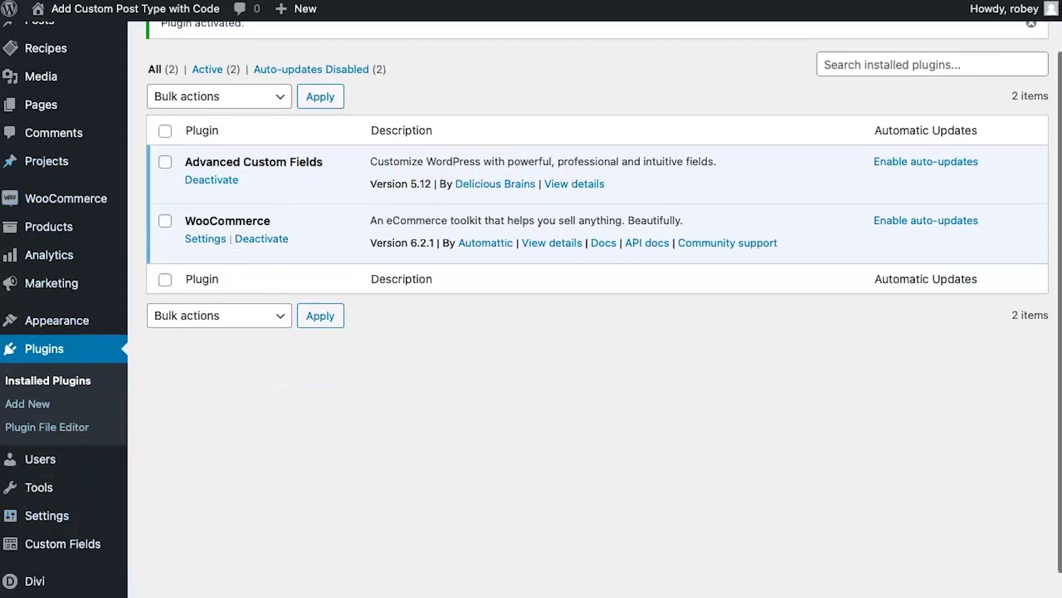
scroll(40, 466, "down", 1)
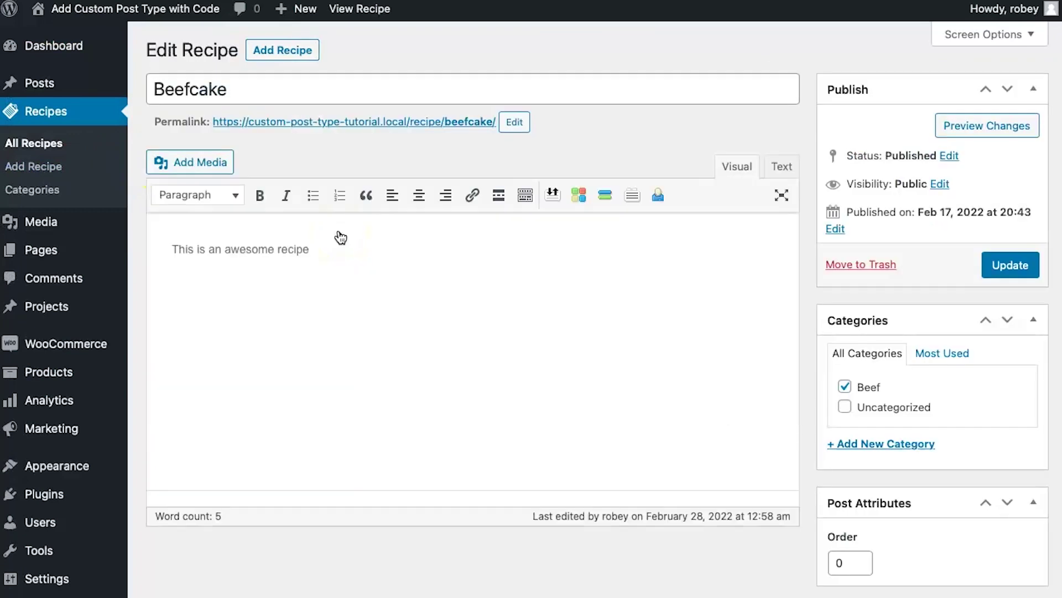
scroll(410, 400, "down", 5)
scroll(410, 399, "up", 1)
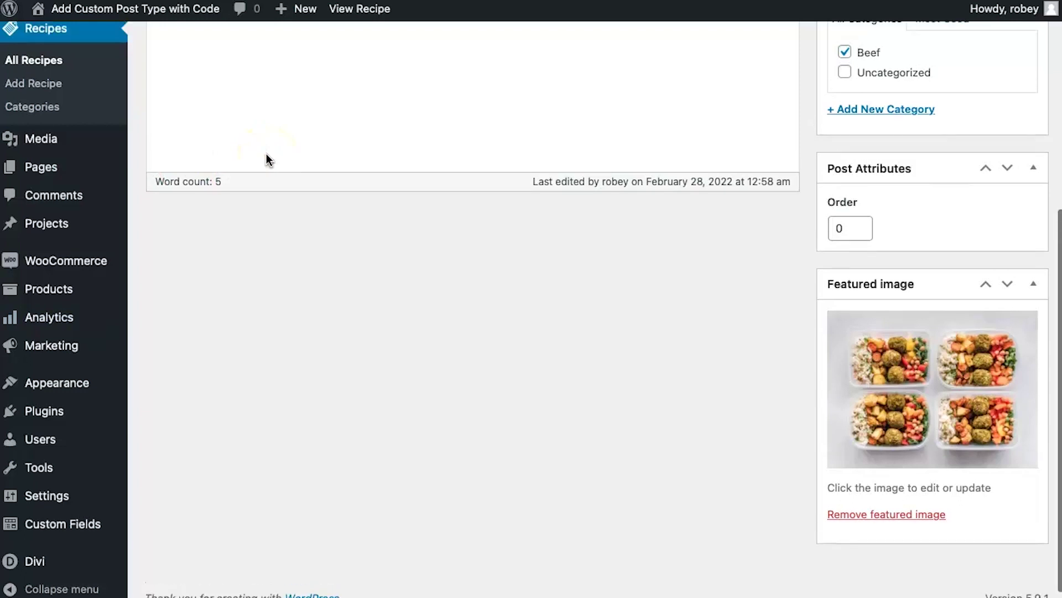
scroll(267, 154, "up", 8)
scroll(73, 402, "down", 2)
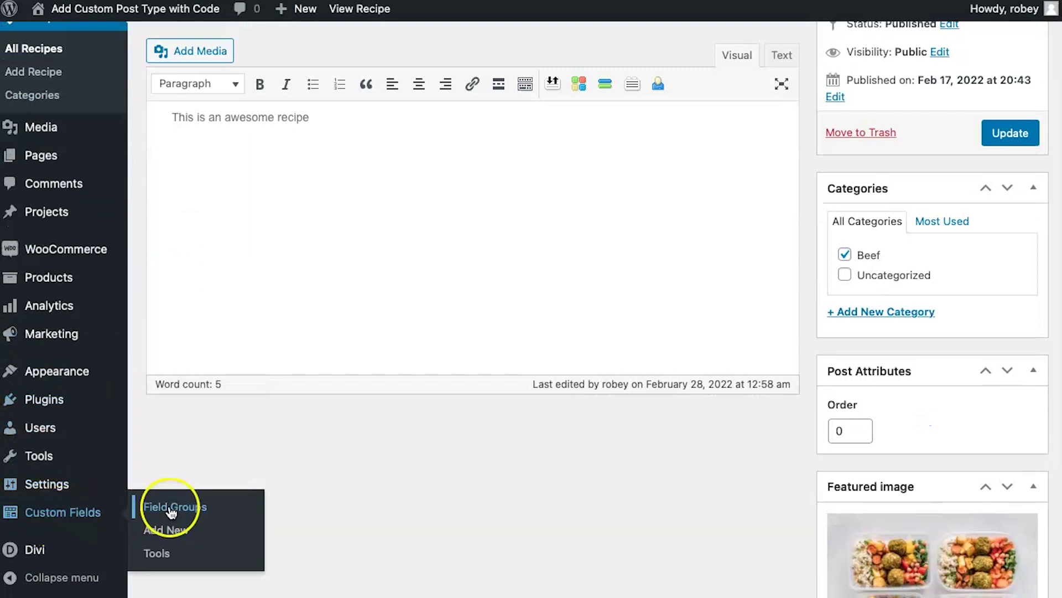
- Go to the Custom Fields > Field Groups list
left_click(171, 507)
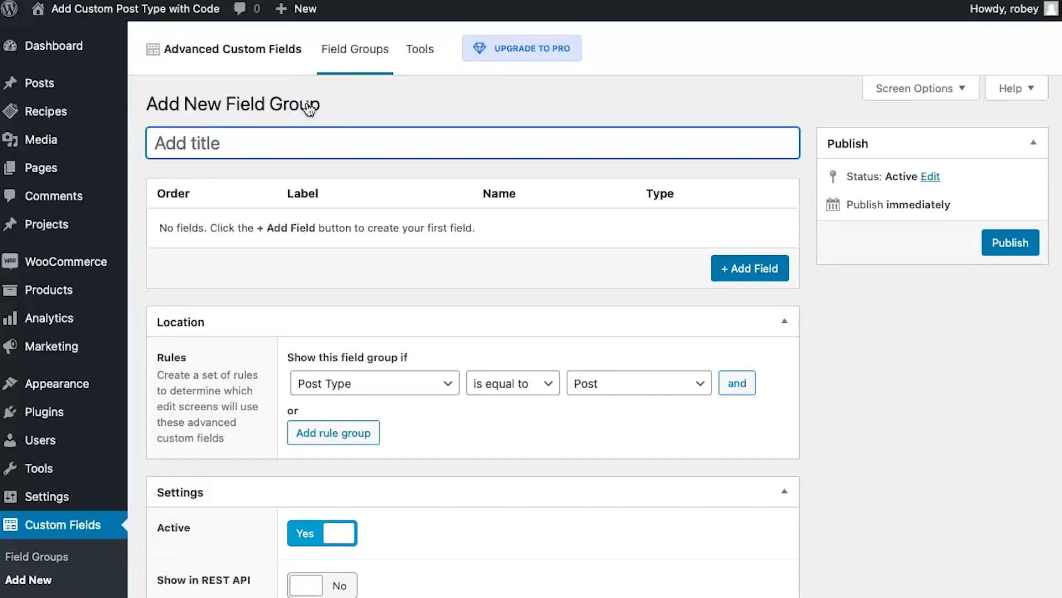
type("Rec")
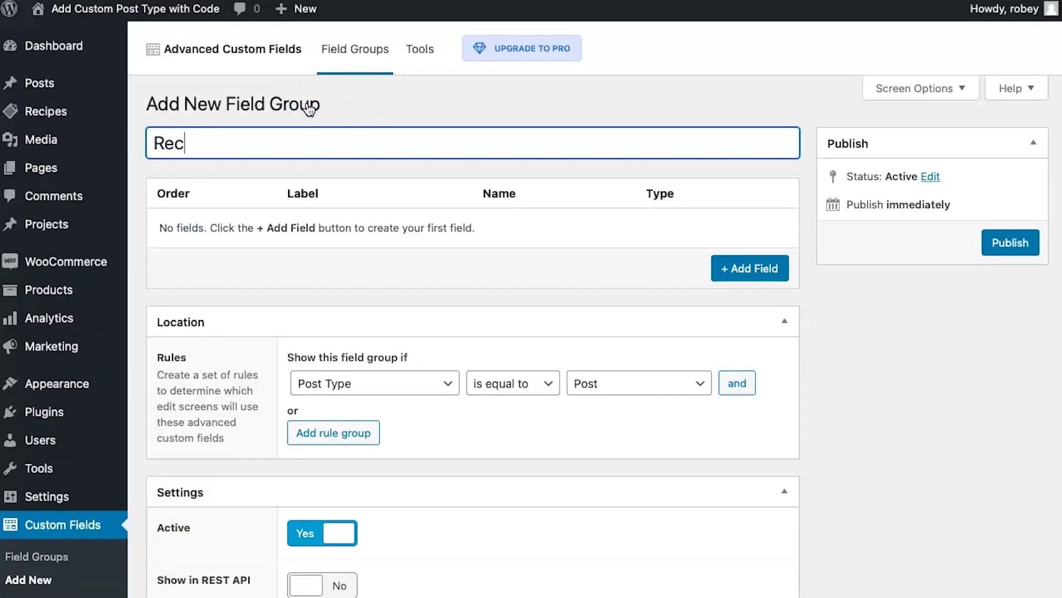
type("ipe Fields")
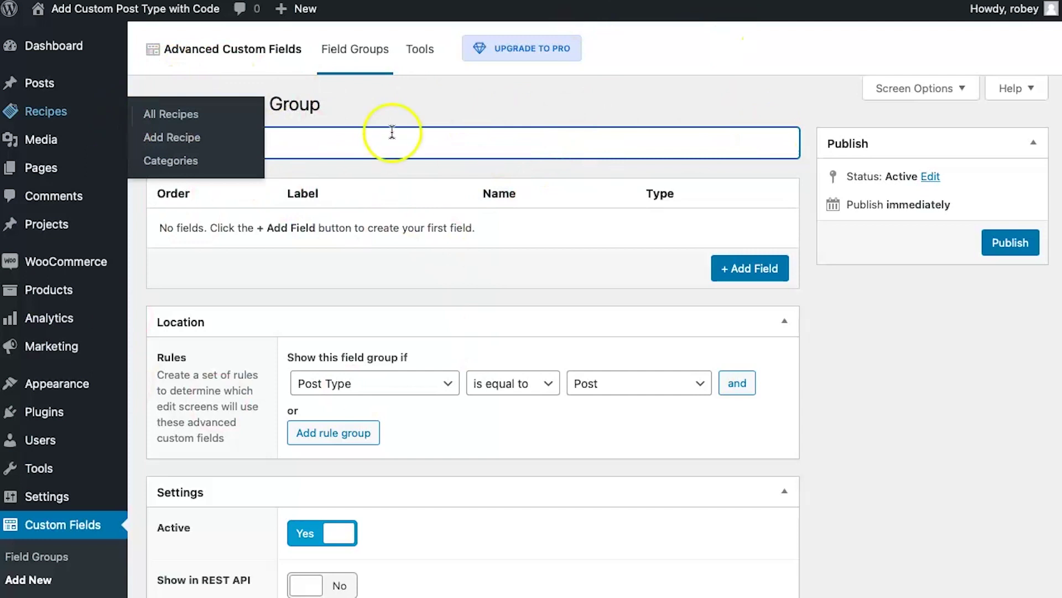
type("Recipe Fields")
scroll(357, 249, "down", 1)
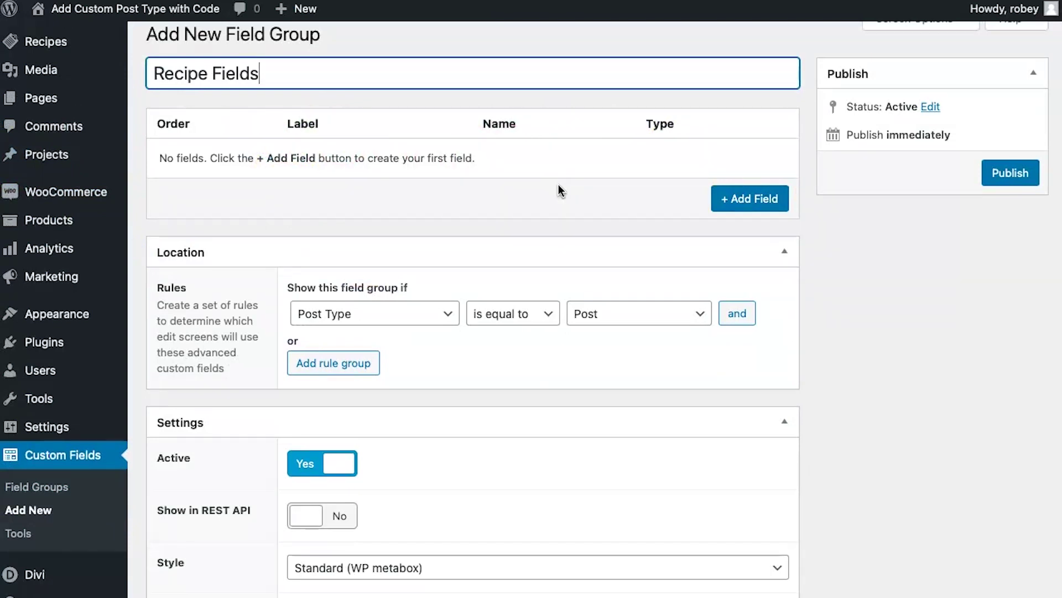
scroll(559, 190, "down", 2)
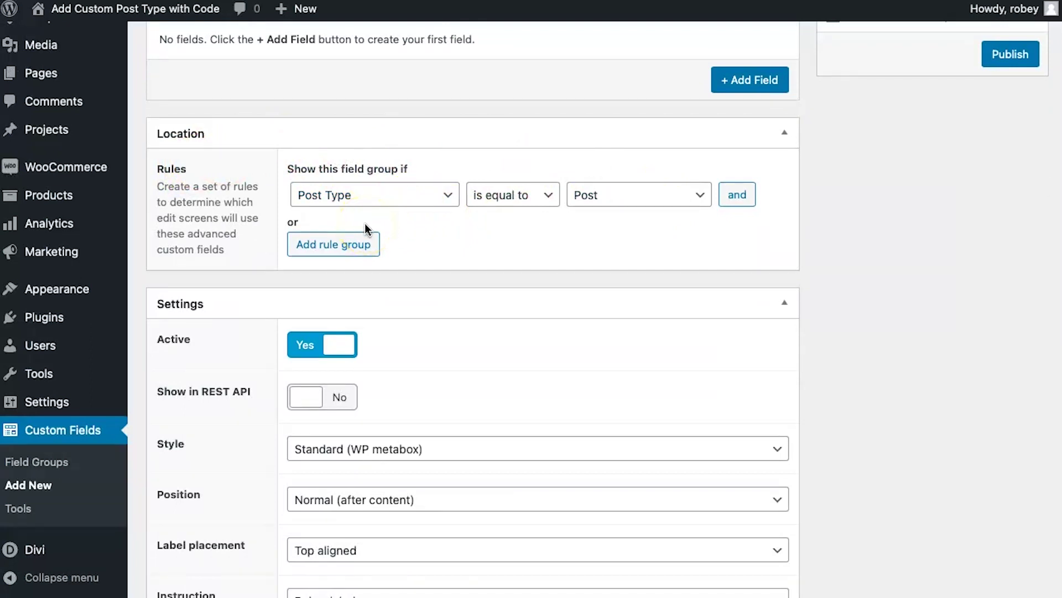
- Set the location rule to Post Type is equal to Recipe
left_click(390, 194)
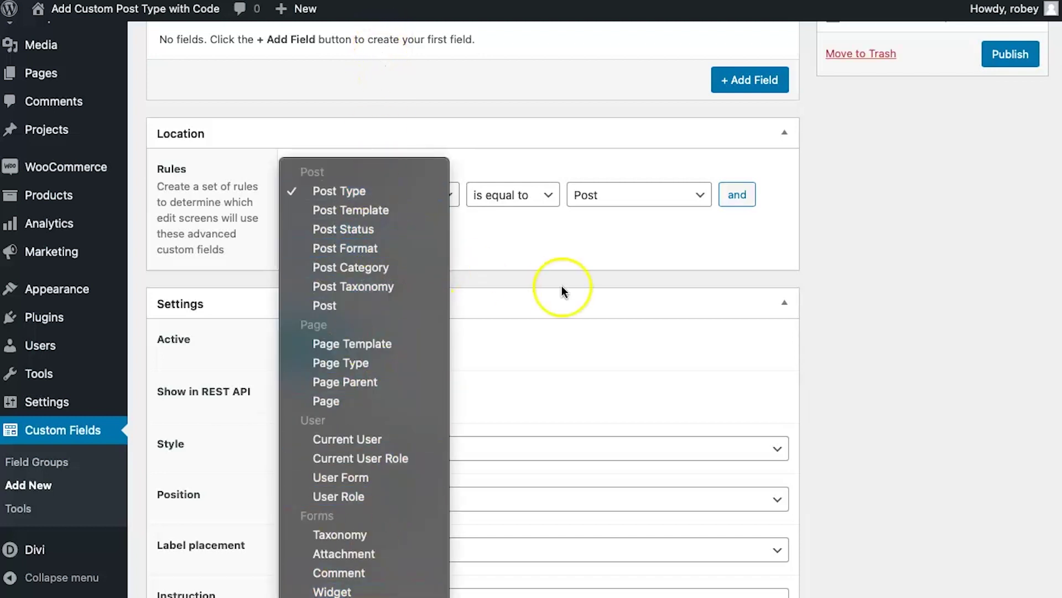
left_click(583, 287)
left_click(508, 195)
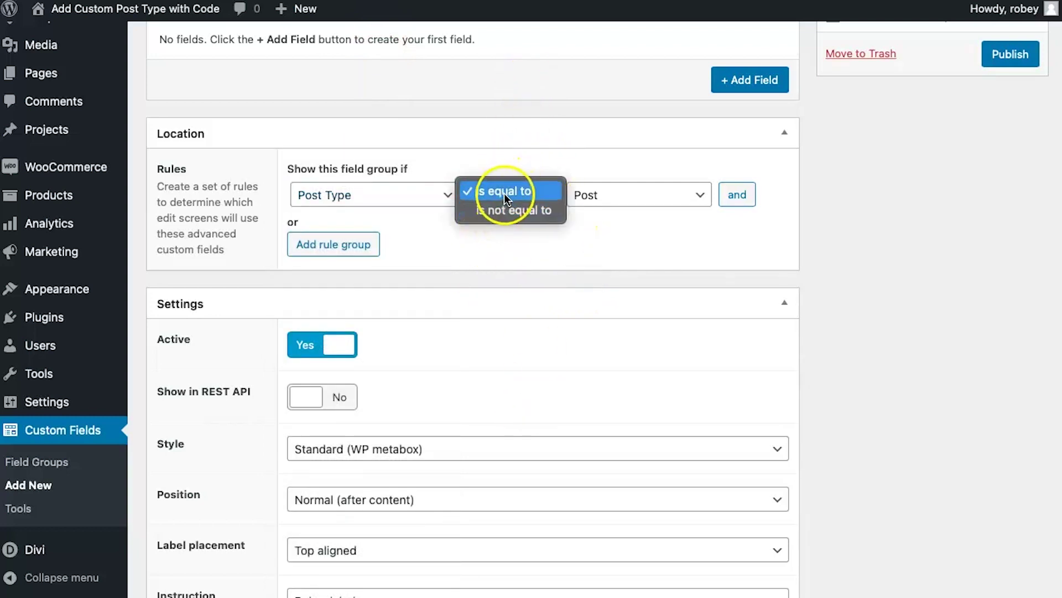
left_click(501, 270)
left_click(607, 194)
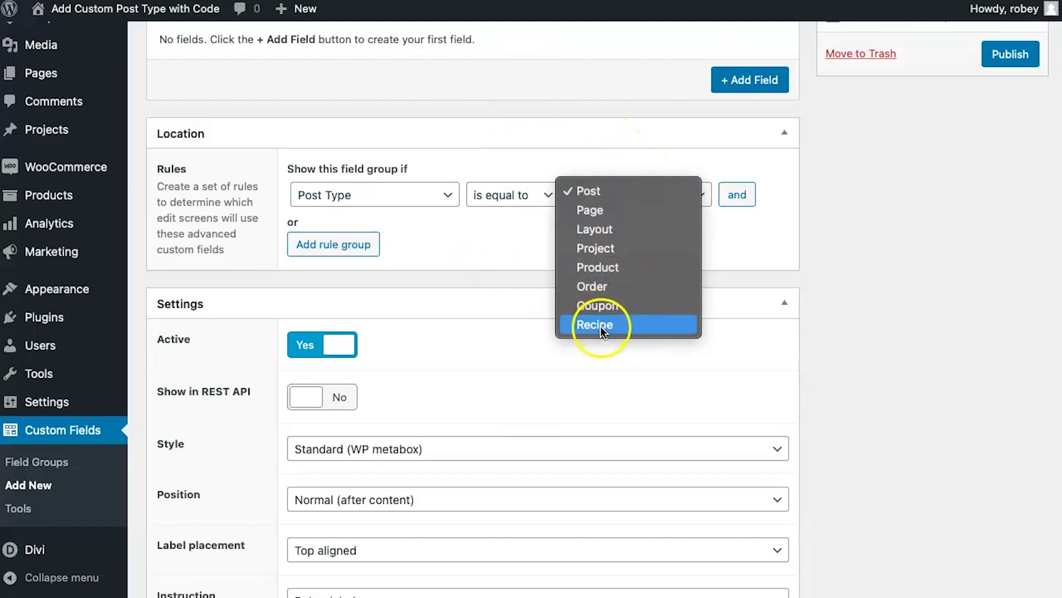
left_click(792, 296)
scroll(582, 376, "down", 2)
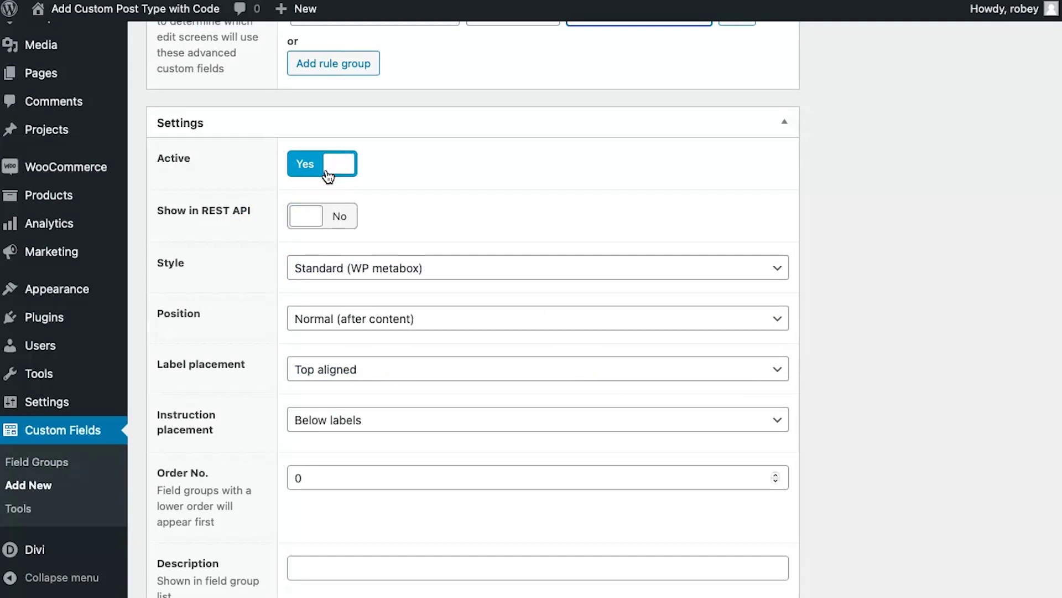
scroll(319, 318, "down", 1)
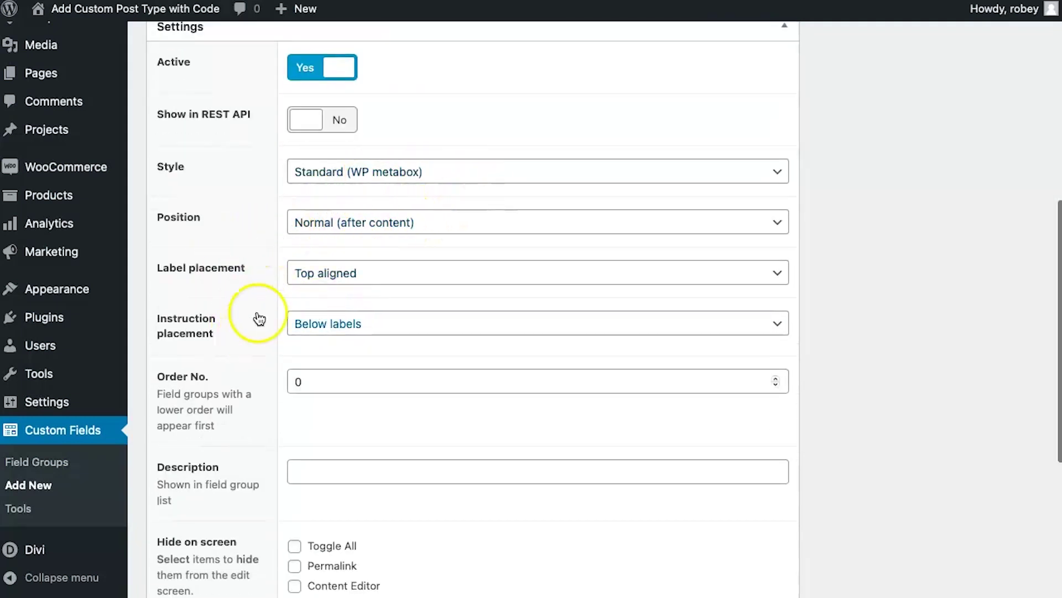
scroll(307, 390, "down", 2)
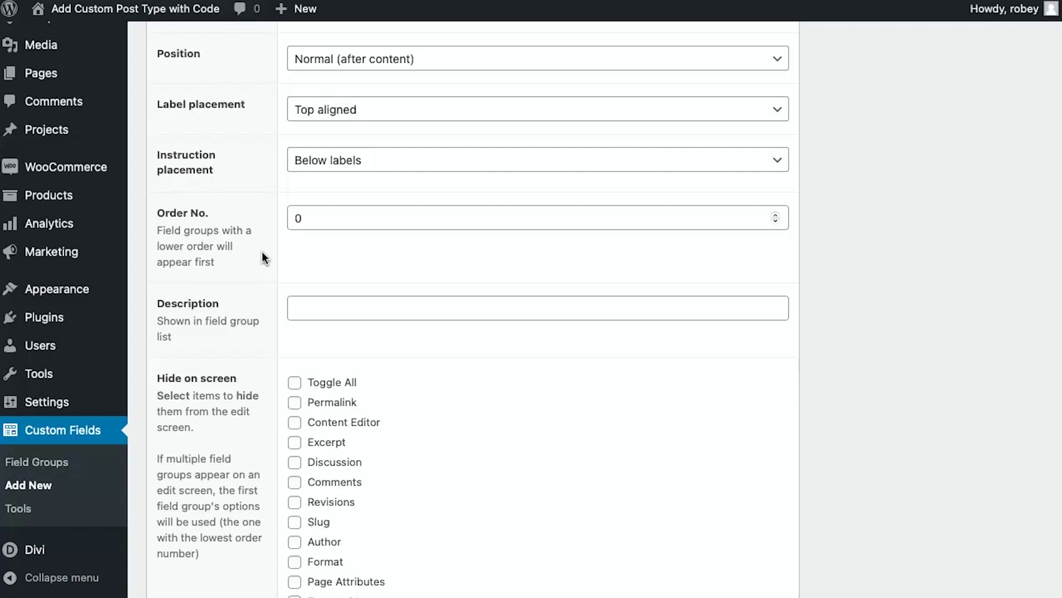
left_click(449, 215)
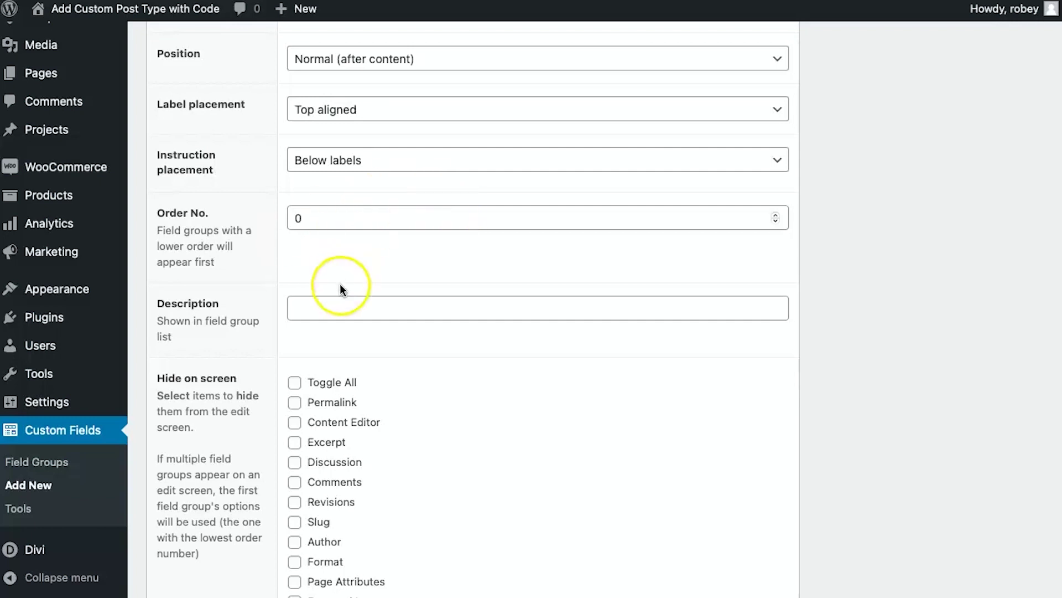
scroll(339, 283, "down", 3)
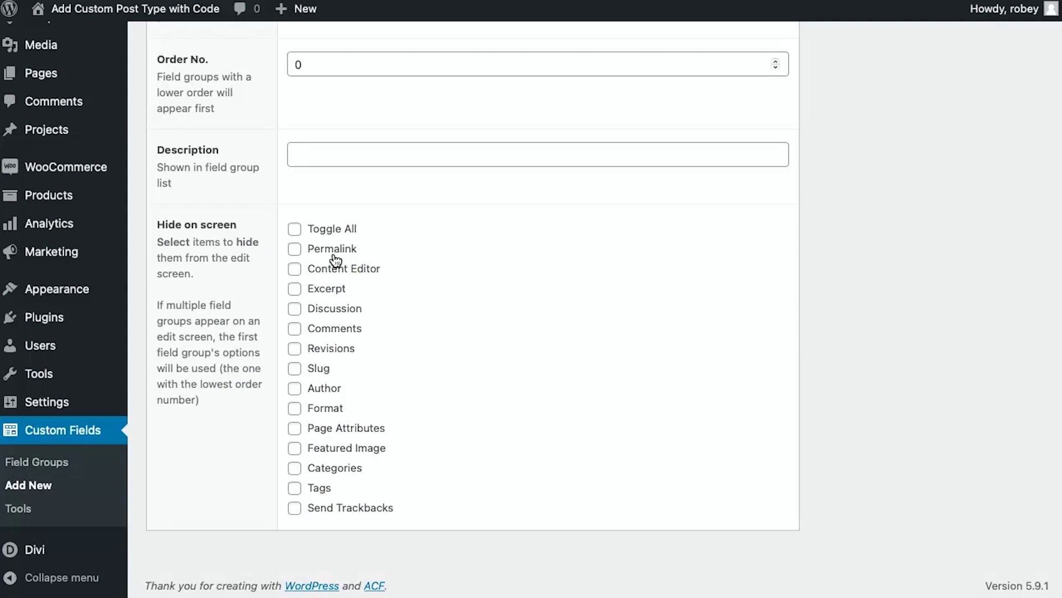
scroll(335, 261, "up", 5)
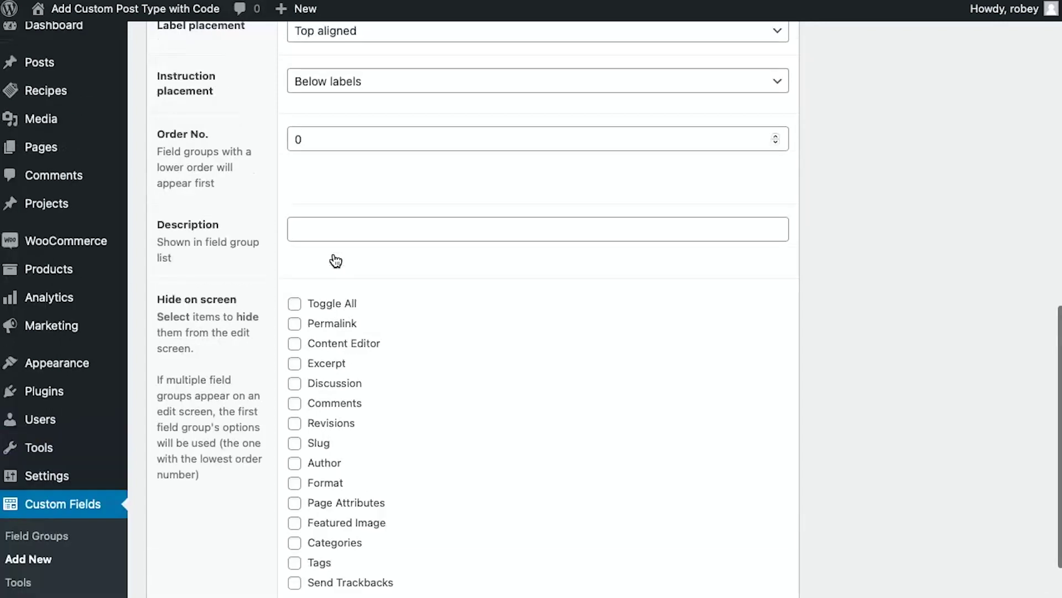
scroll(336, 261, "up", 5)
scroll(336, 260, "up", 5)
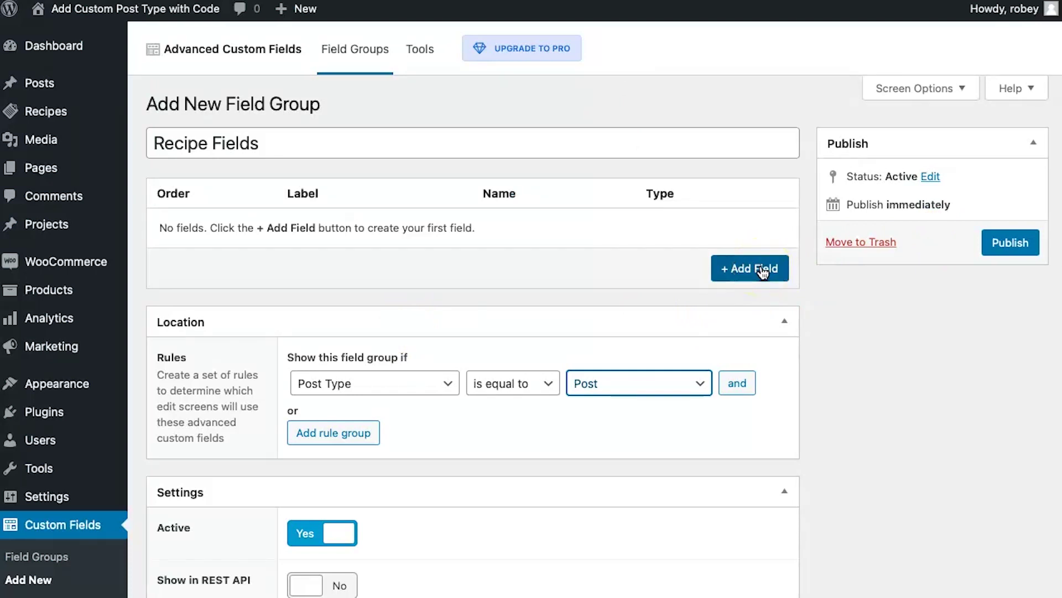
- Add a new field with label 'Ingredients' and auto-filled name 'ingredients'
left_click(762, 271)
scroll(519, 353, "down", 3)
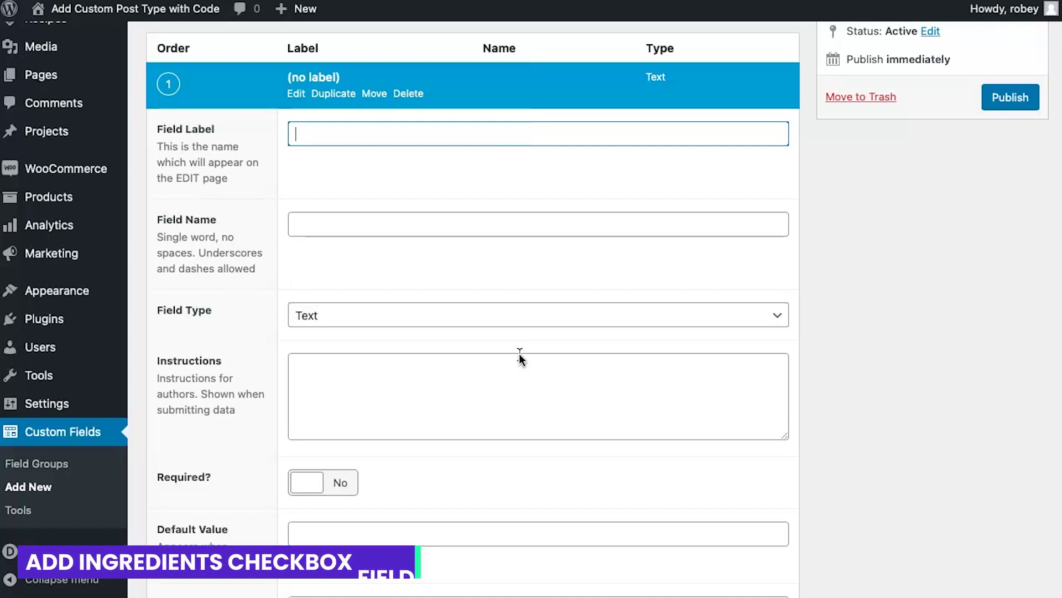
type("Ingr")
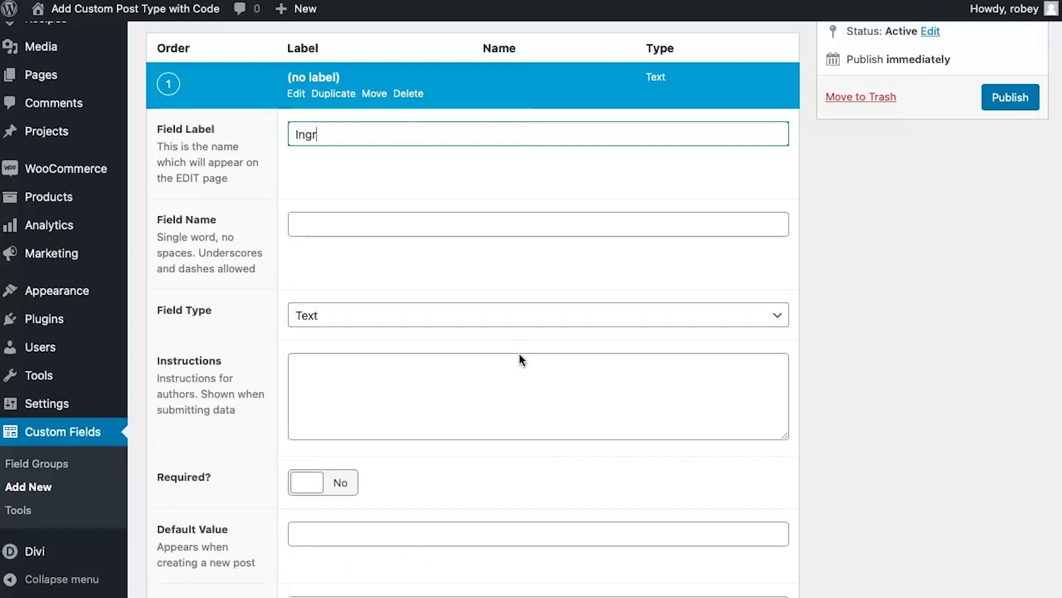
type("edients")
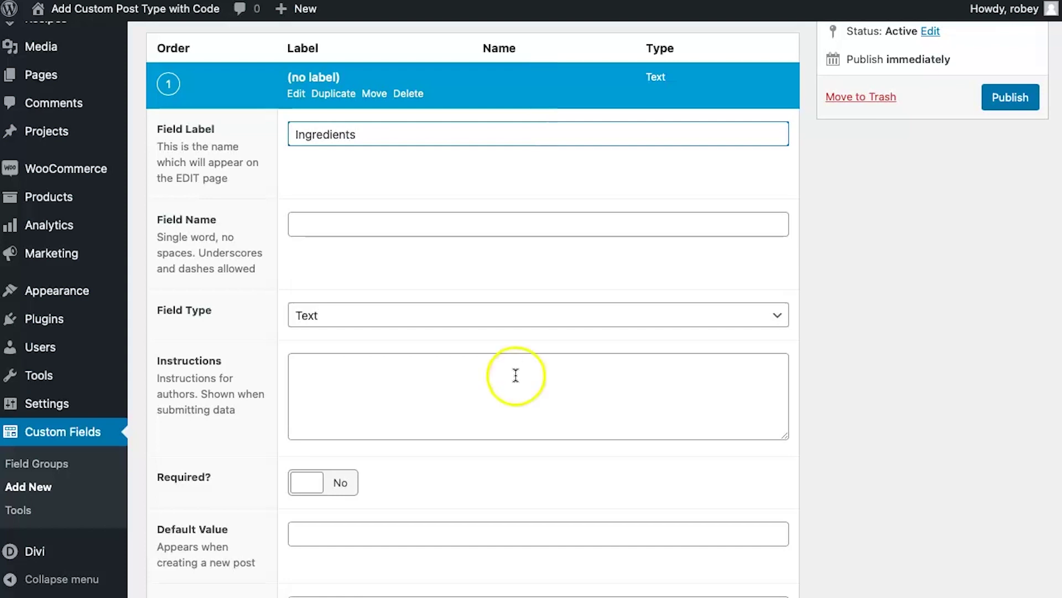
scroll(448, 249, "down", 2)
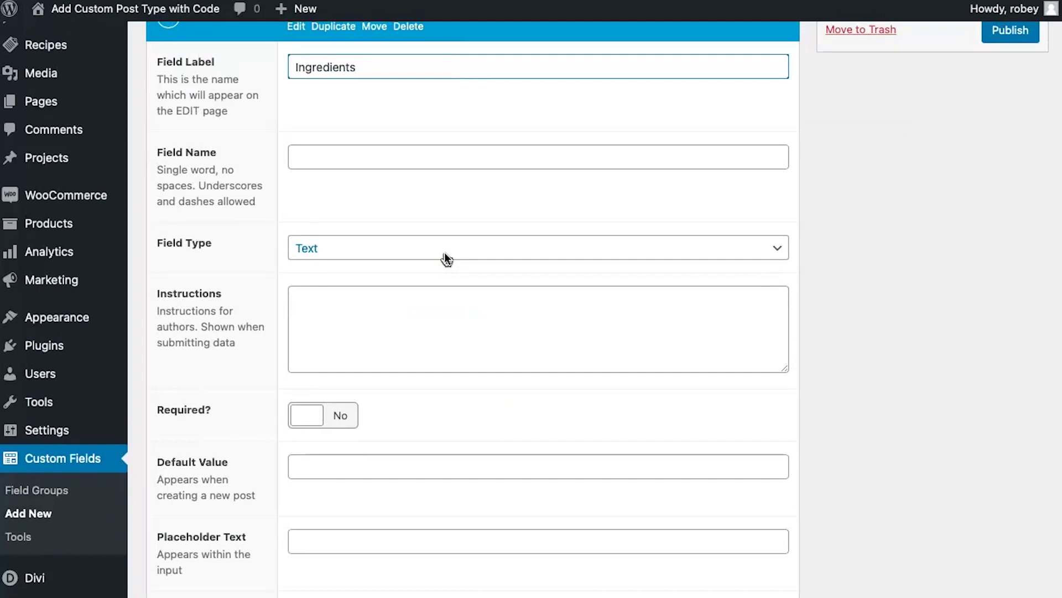
left_click(407, 160)
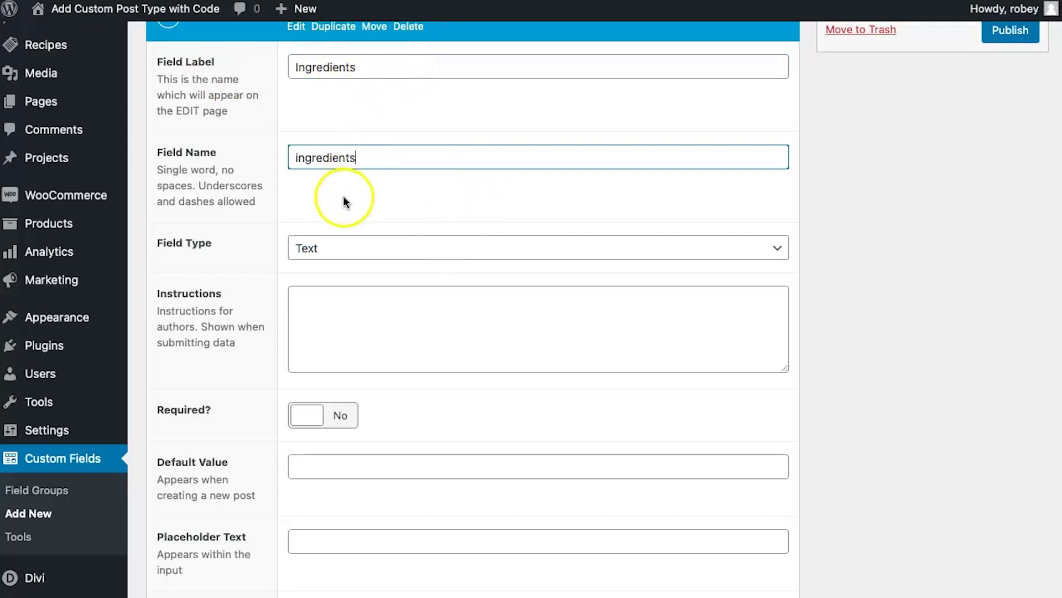
scroll(343, 195, "down", 2)
left_click(341, 103)
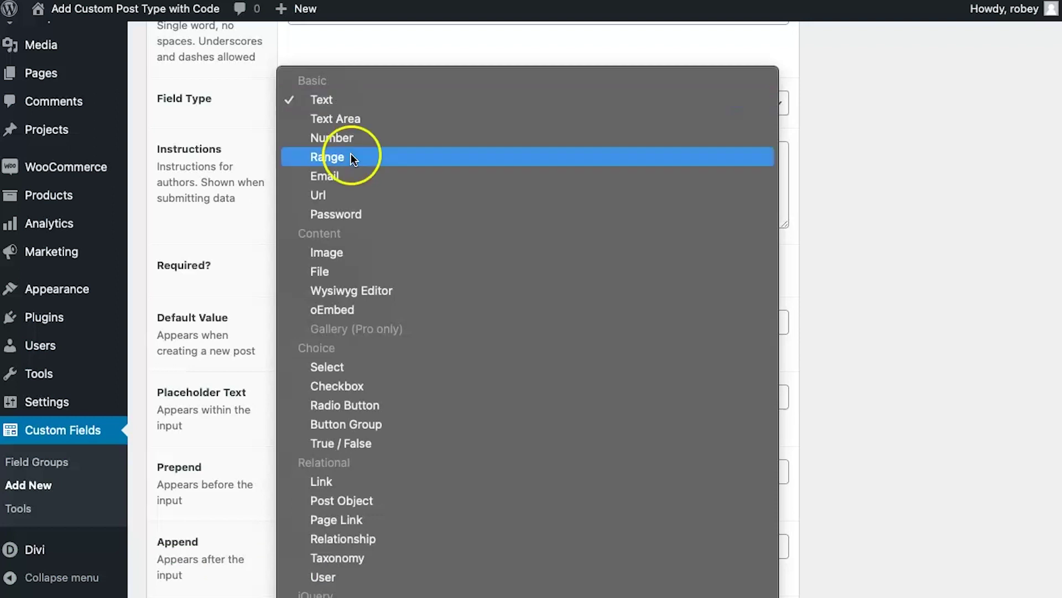
scroll(378, 419, "down", 2)
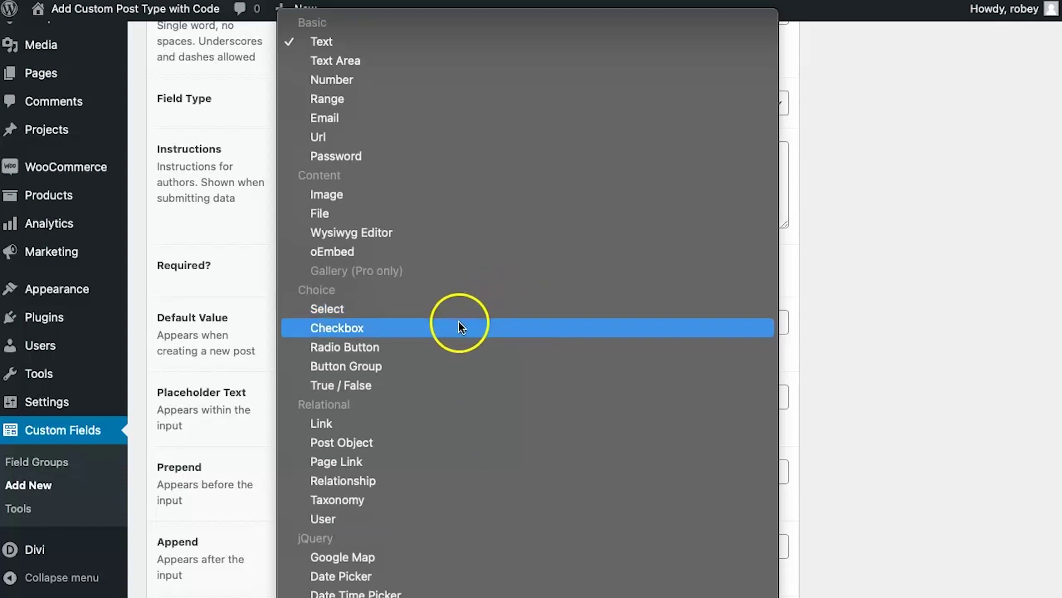
- Choose Checkbox as the Ingredients field type
left_click(459, 326)
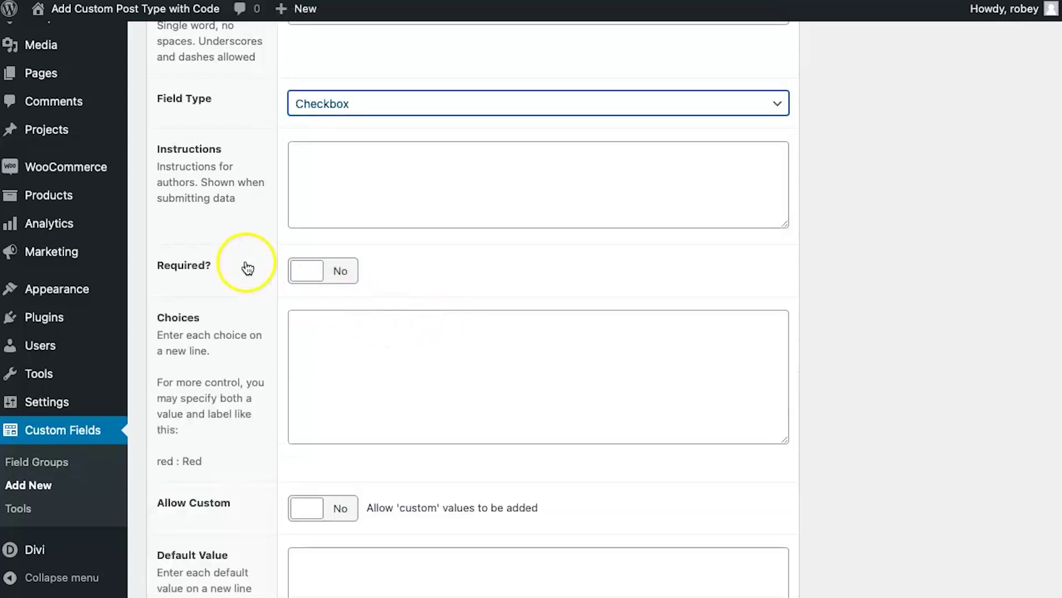
- Add instructions 'Select all the ingredients for your Recipe' and switch Required? to Yes
left_click(347, 193)
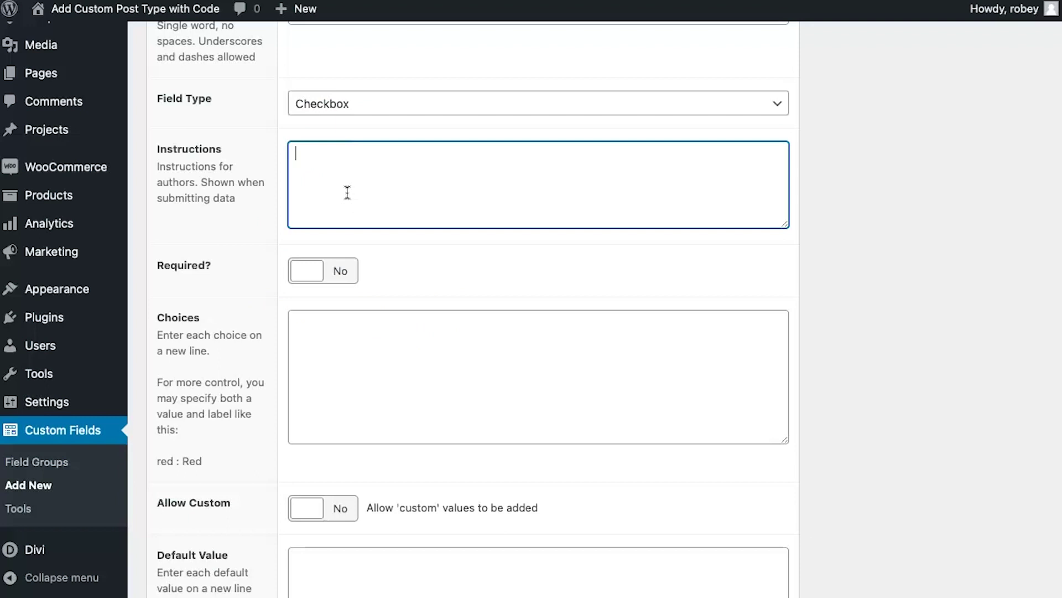
type("Select all the in")
type("gredients for your Reci")
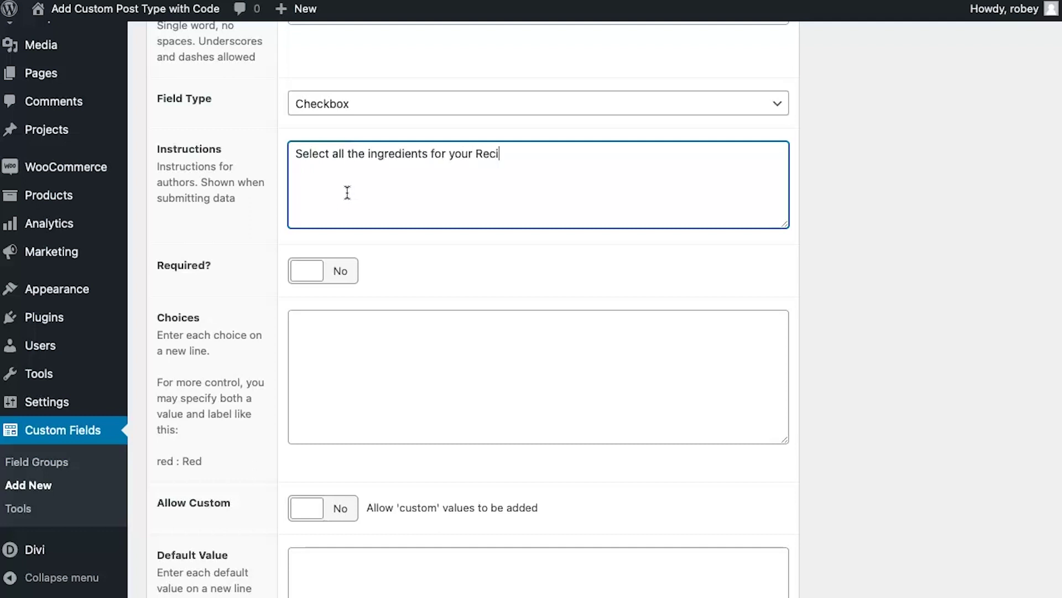
type("pe")
scroll(284, 264, "down", 1)
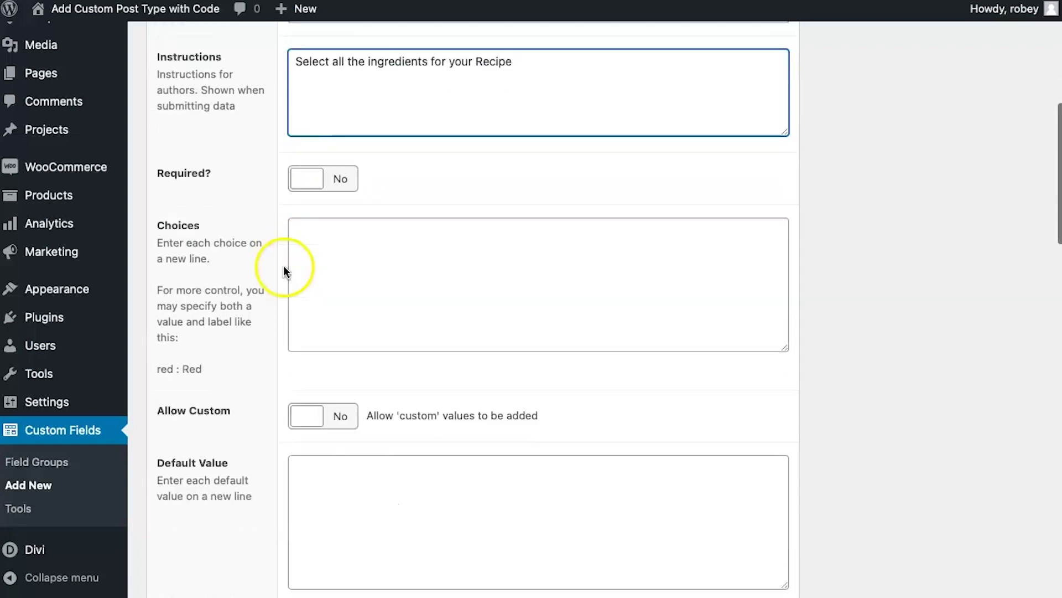
left_click(331, 175)
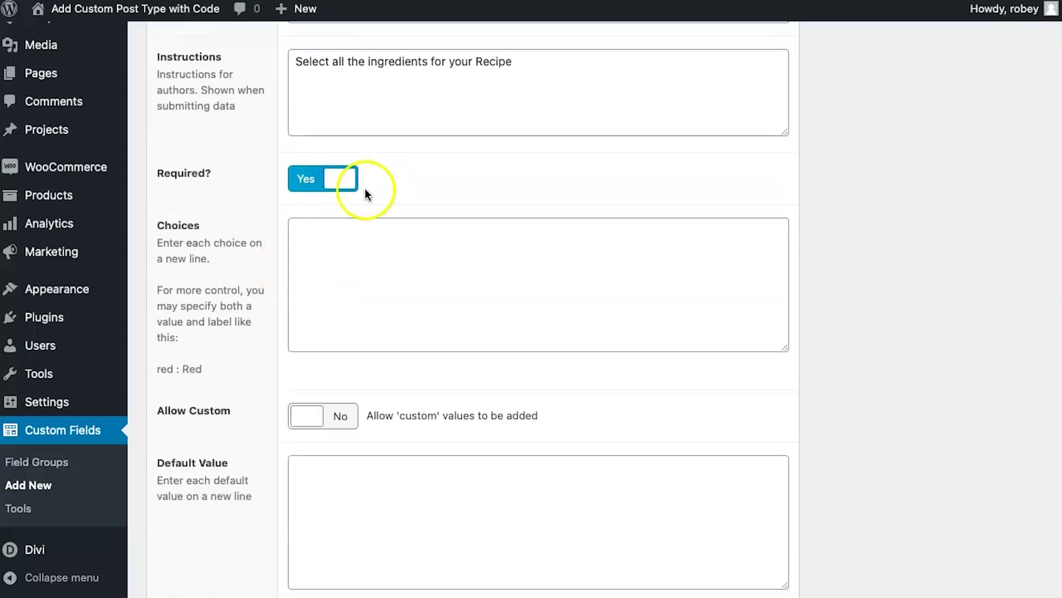
left_click(331, 253)
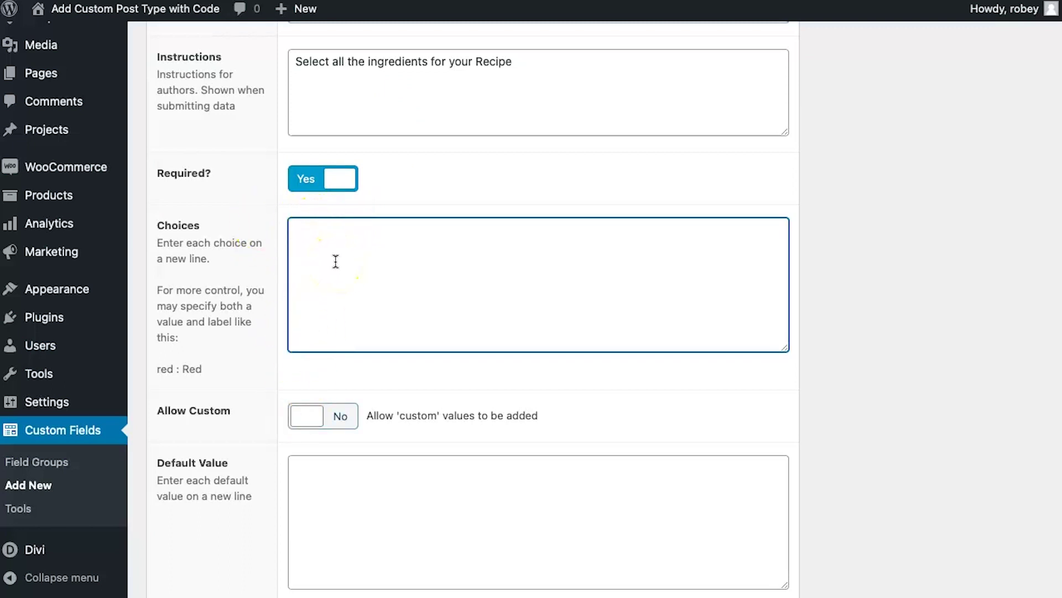
- Type the eight ingredient choices one per line, fixing the Pepper spelling
left_click(360, 245)
type("Lettuv")
type("Bee")
type("rrot ")
type("Chic")
type("ken O")
type("nion ")
type("Garlic ")
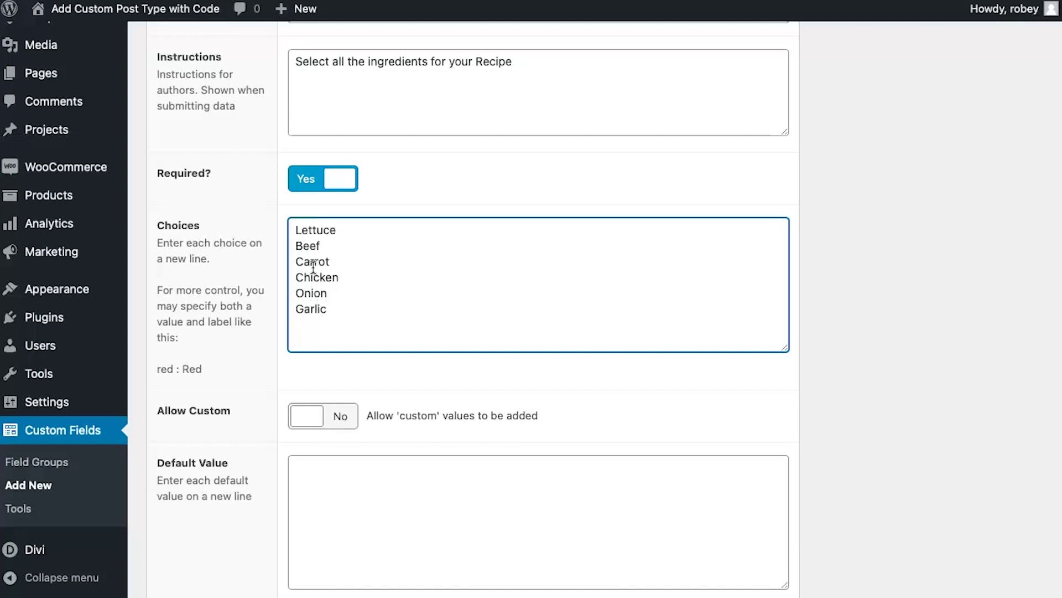
type("Pe")
key("BackSpace")
type("e")
key("BackSpace")
key("BackSpace")
type("per")
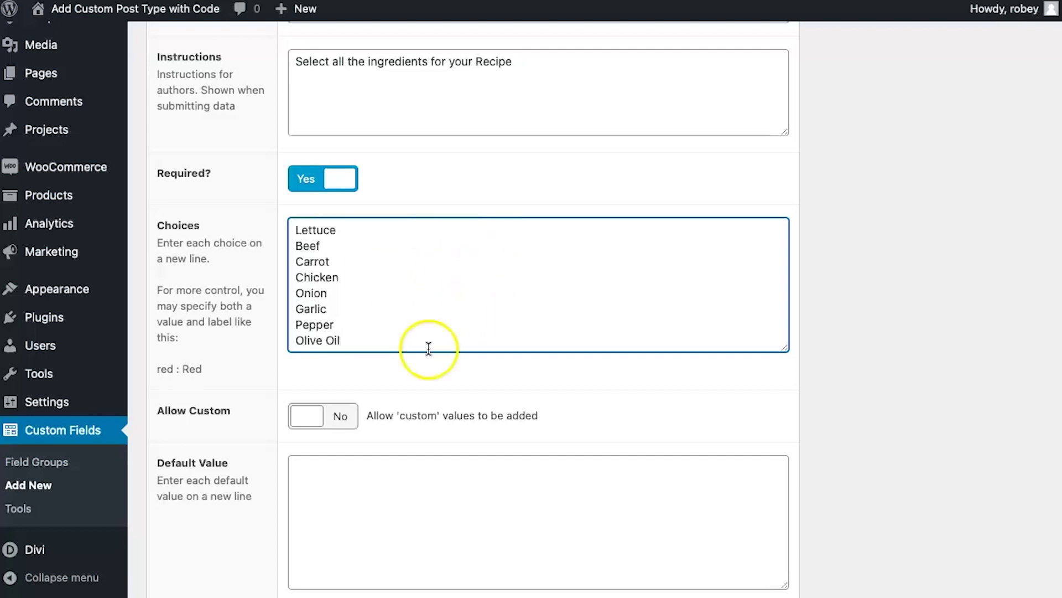
scroll(398, 386, "down", 2)
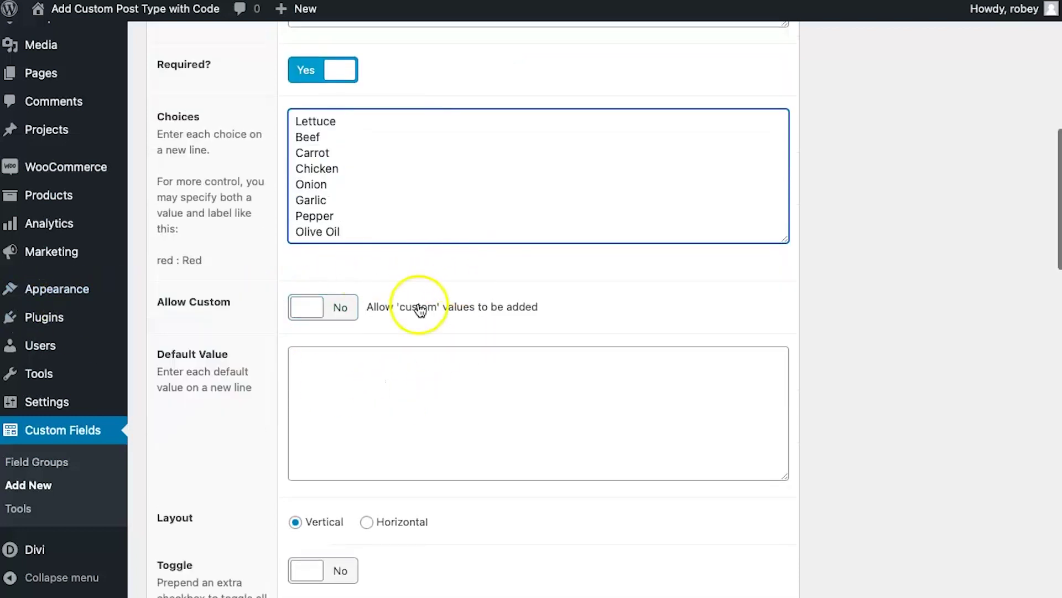
left_click(303, 314)
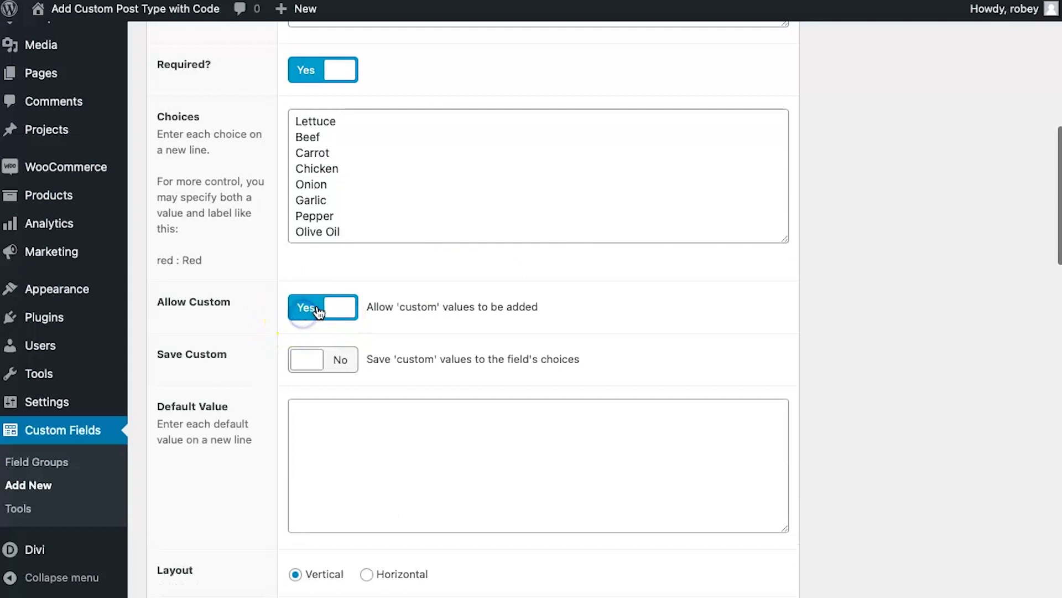
left_click(337, 307)
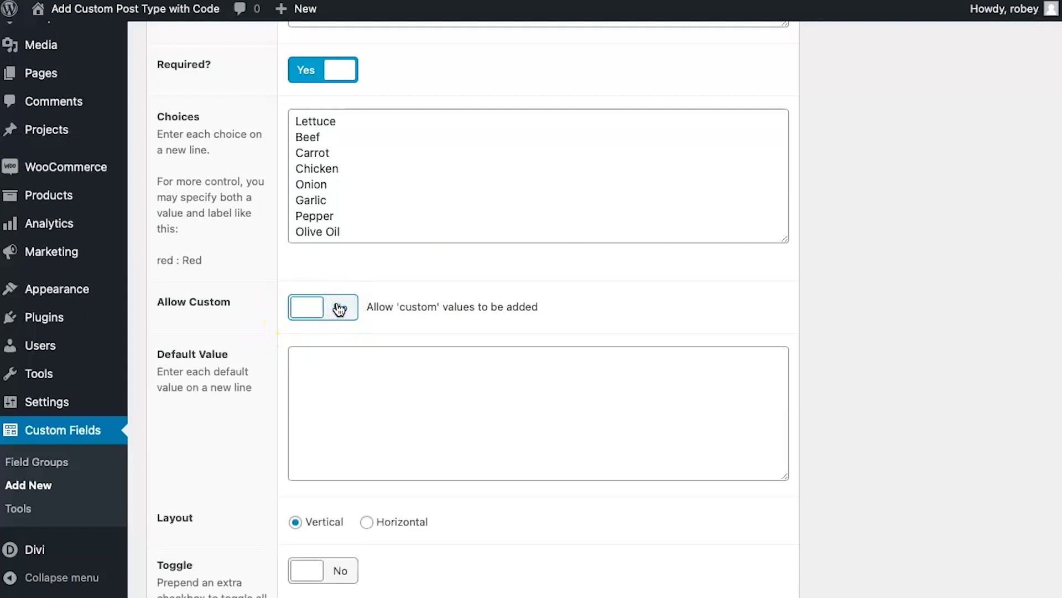
left_click(339, 309)
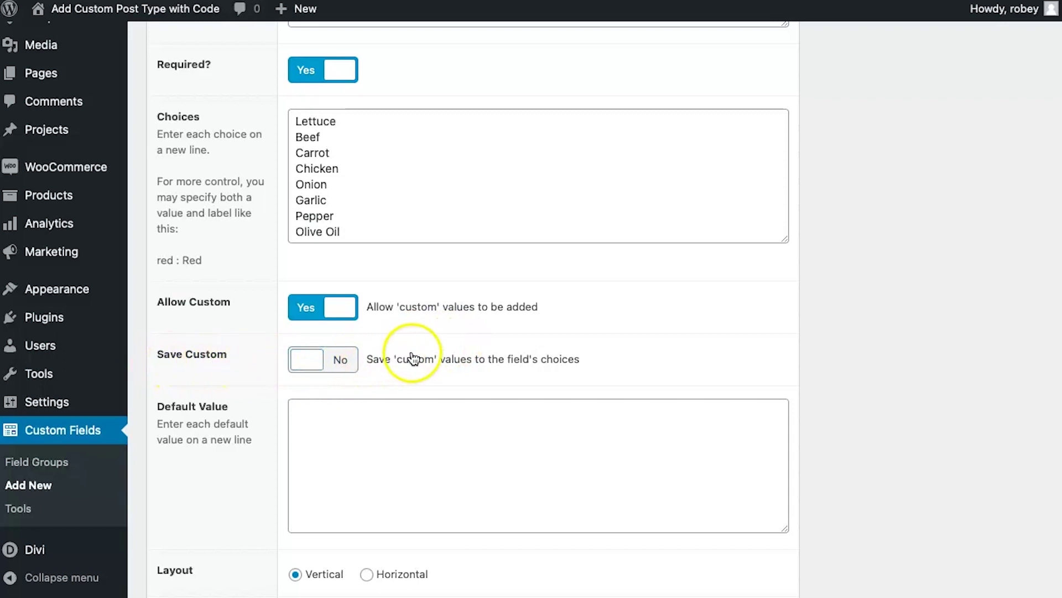
left_click(332, 307)
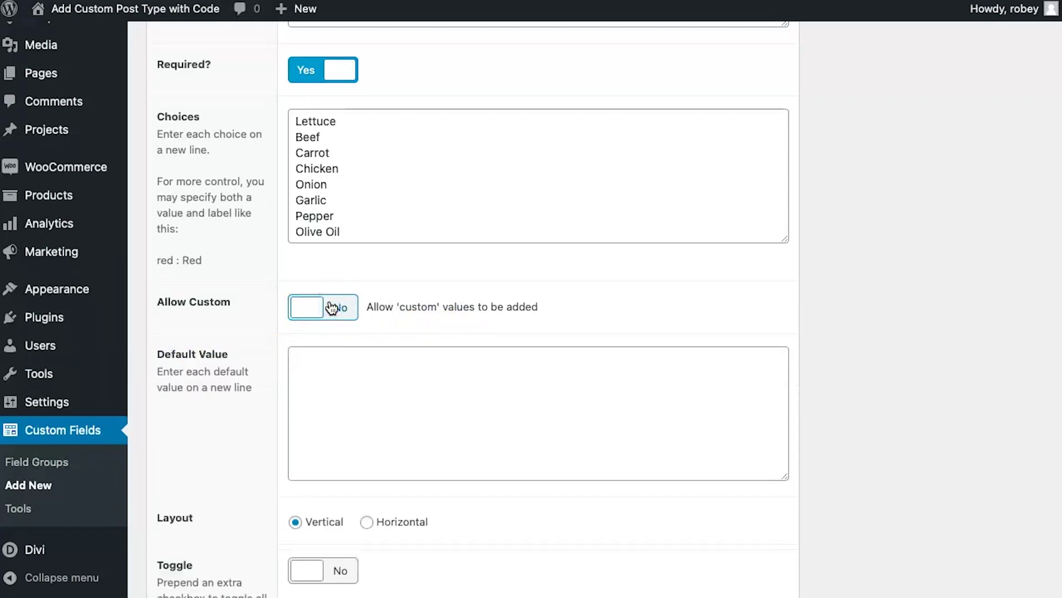
left_click(337, 393)
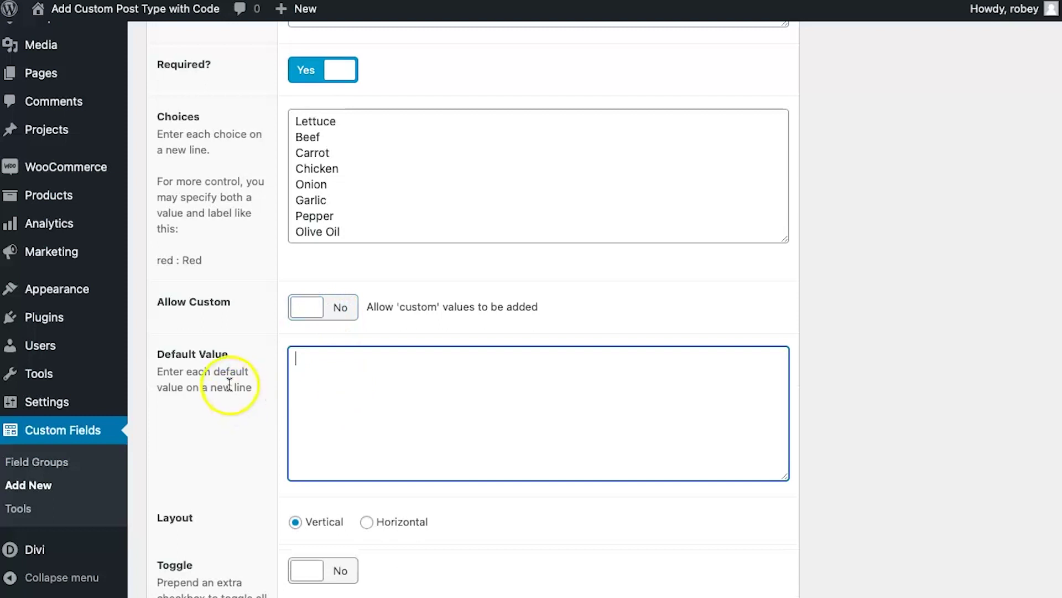
scroll(300, 465, "down", 1)
scroll(291, 473, "down", 4)
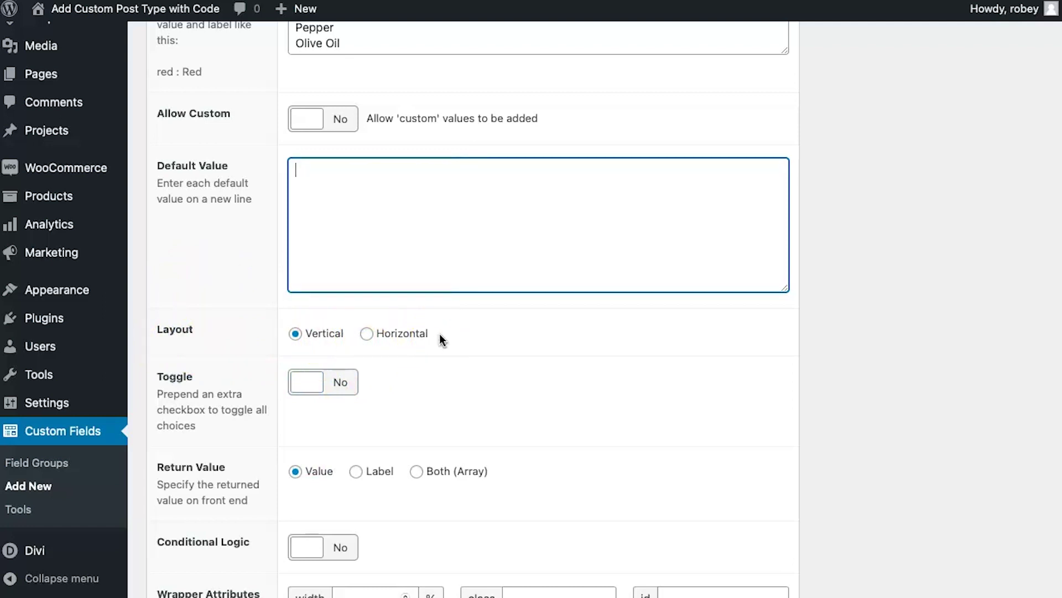
scroll(202, 416, "down", 3)
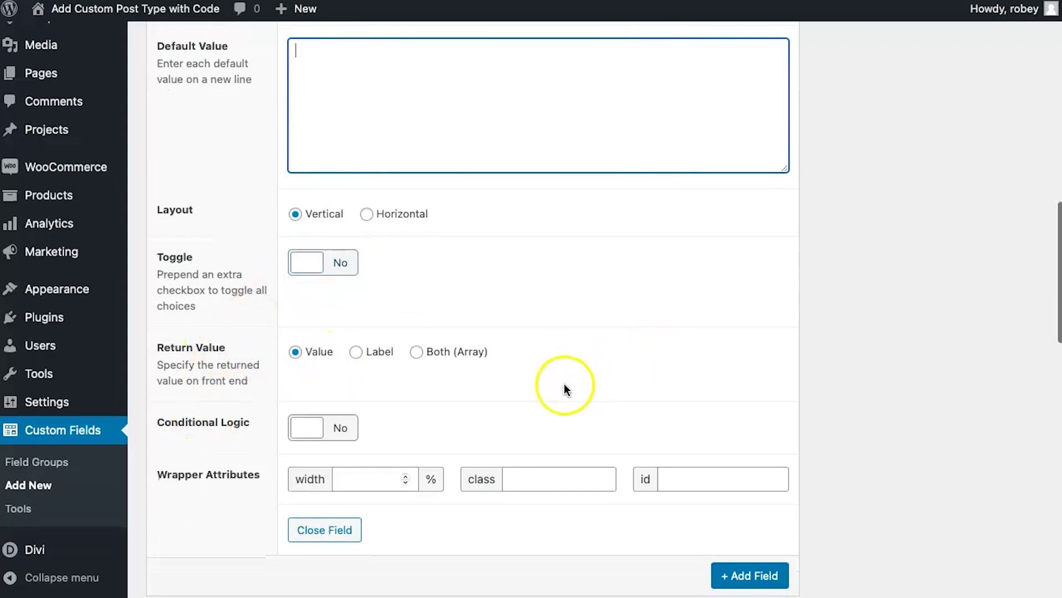
scroll(564, 382, "down", 2)
left_click(336, 330)
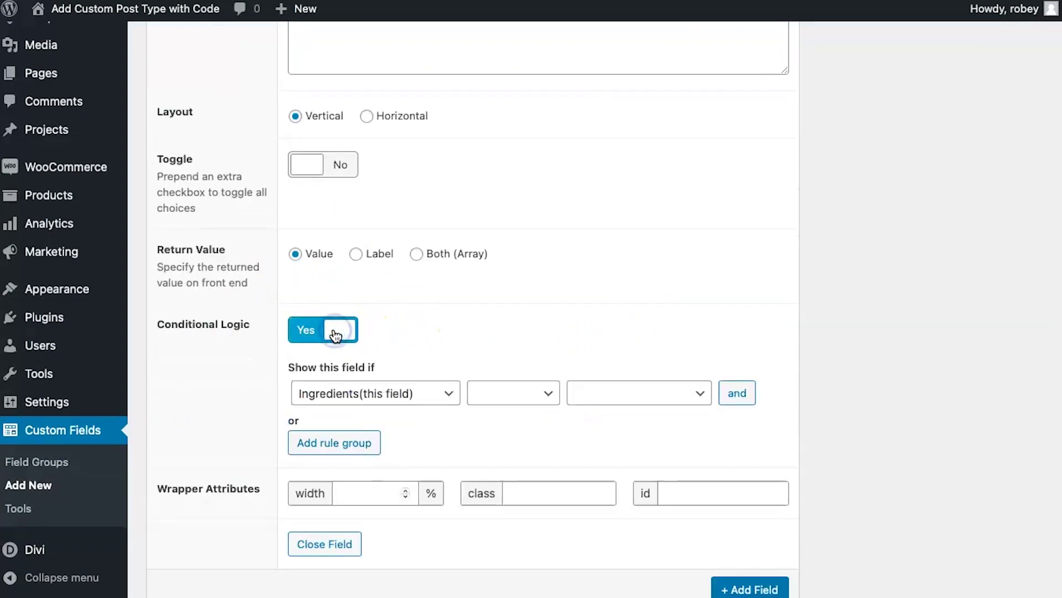
left_click(508, 392)
left_click(511, 390)
left_click(611, 391)
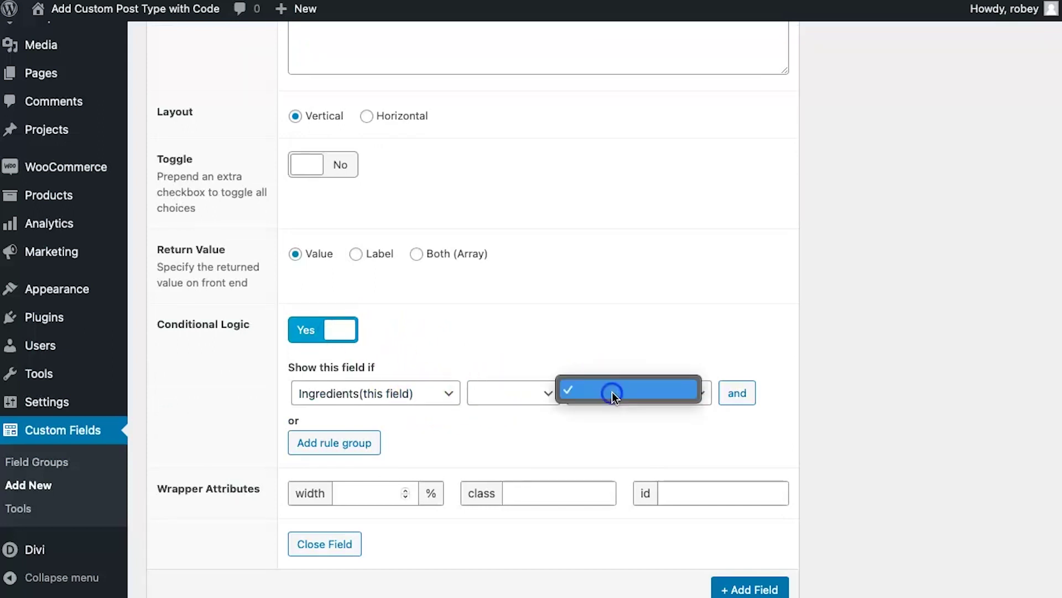
left_click(612, 391)
left_click(370, 393)
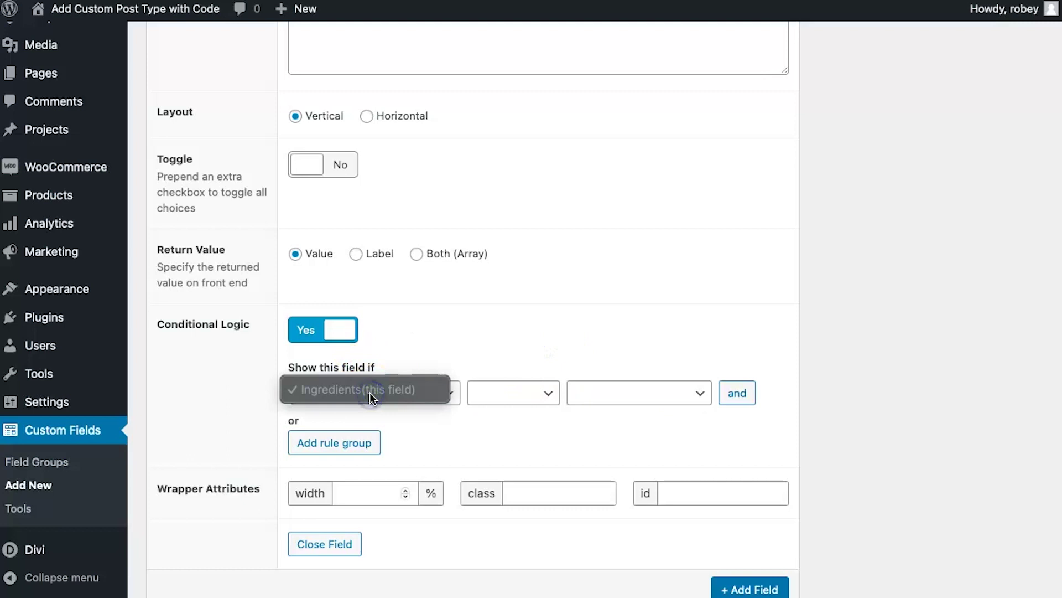
left_click(369, 393)
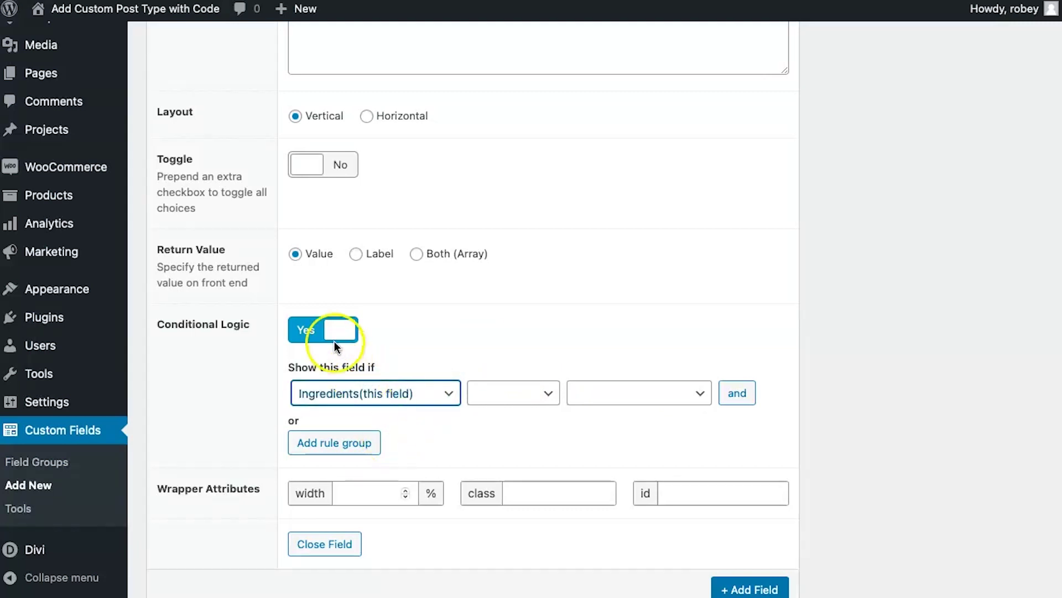
left_click(342, 397)
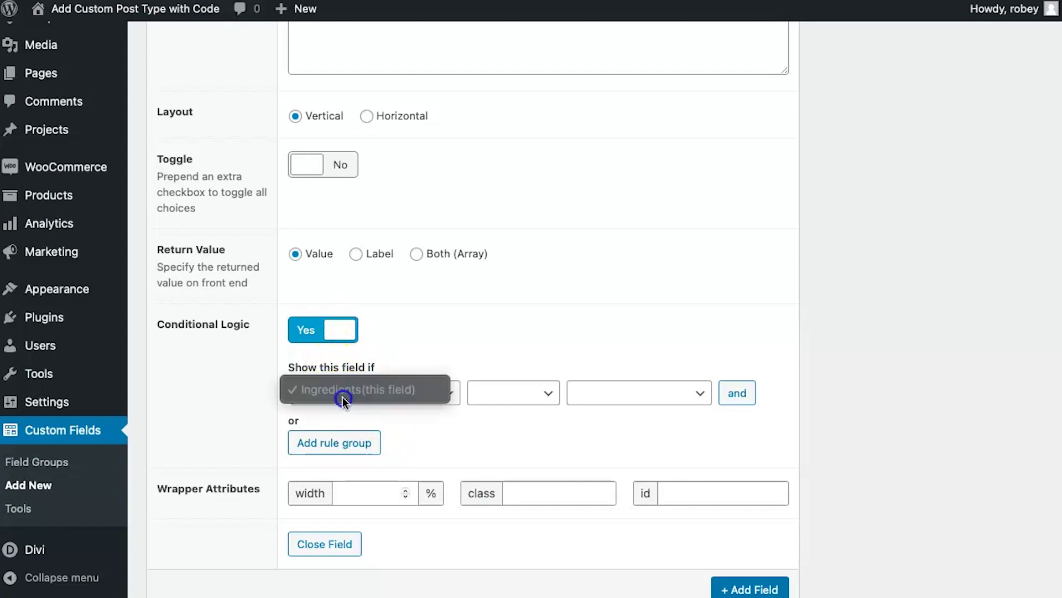
left_click(342, 397)
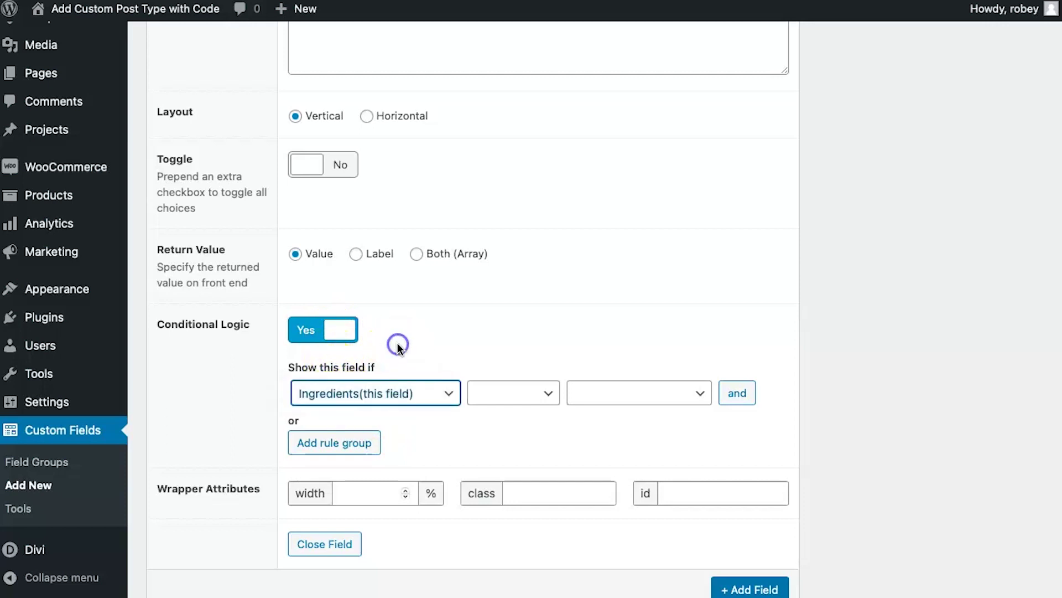
left_click(348, 337)
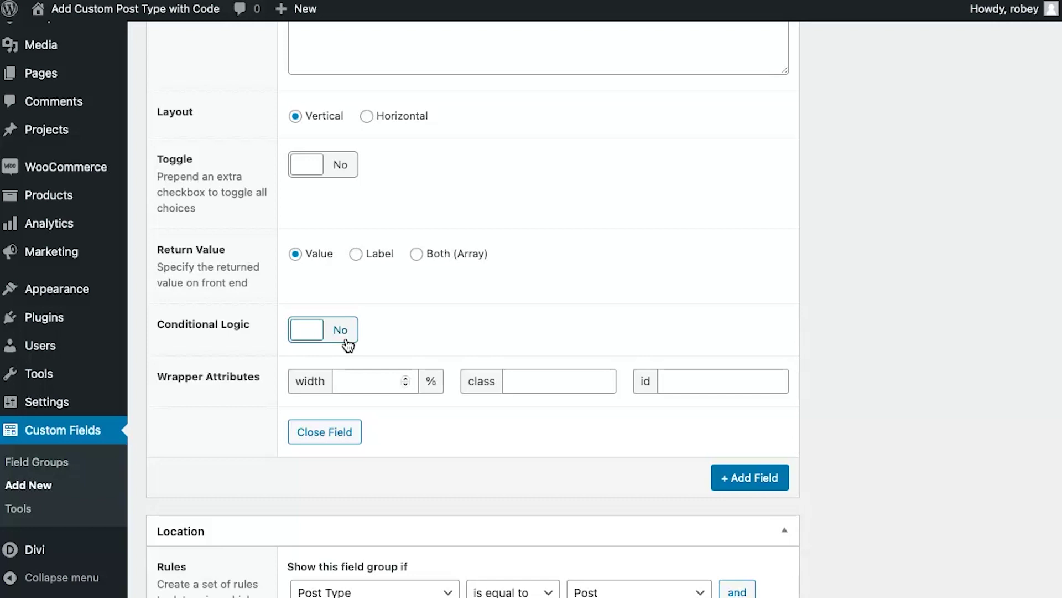
scroll(662, 265, "up", 6)
scroll(664, 265, "up", 6)
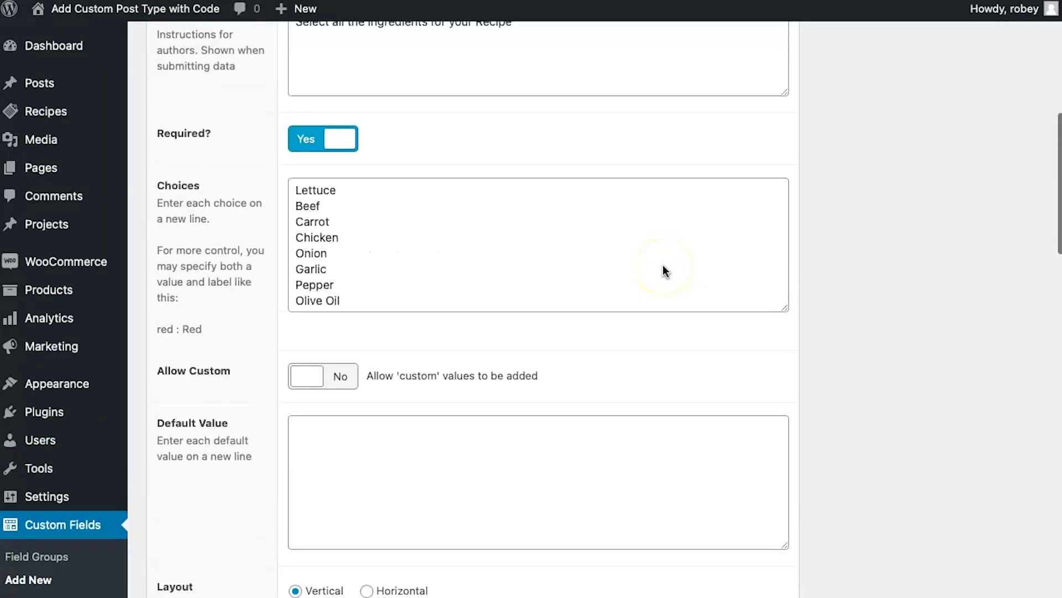
scroll(663, 265, "up", 3)
scroll(662, 265, "down", 2)
scroll(664, 265, "down", 8)
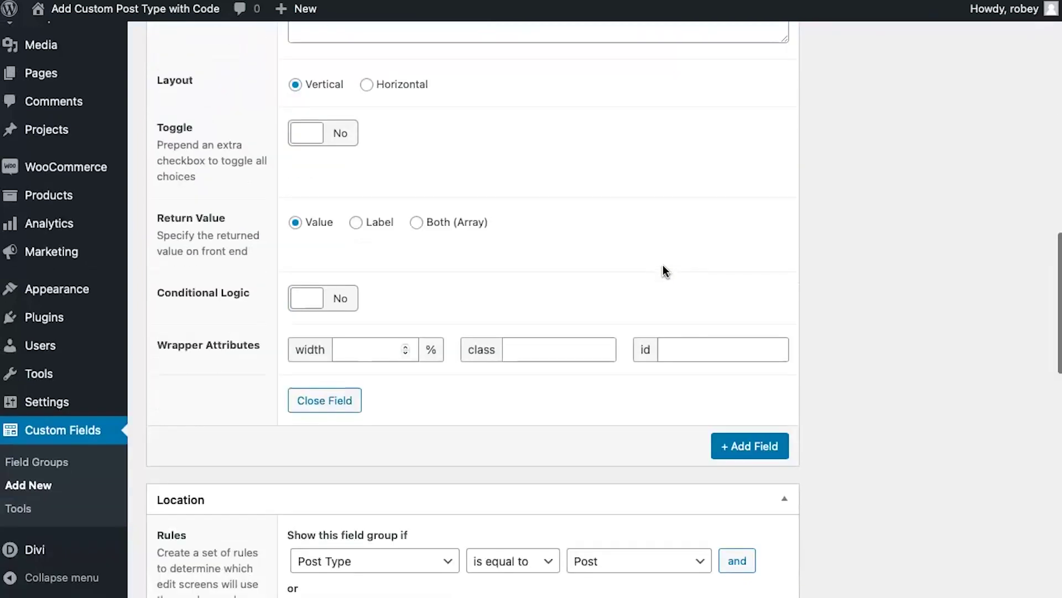
left_click(755, 448)
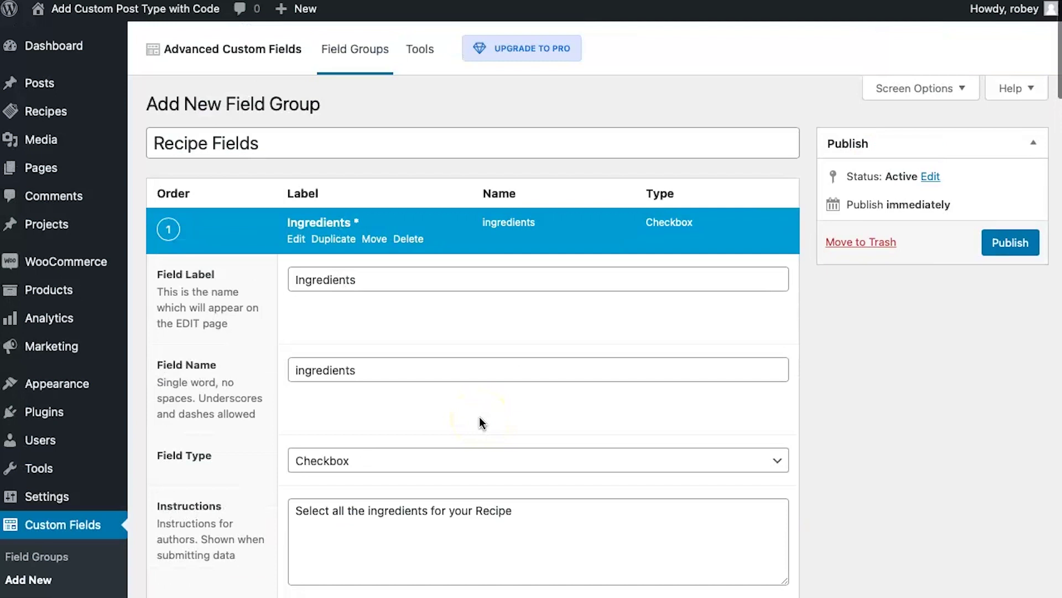
scroll(759, 225, "down", 10)
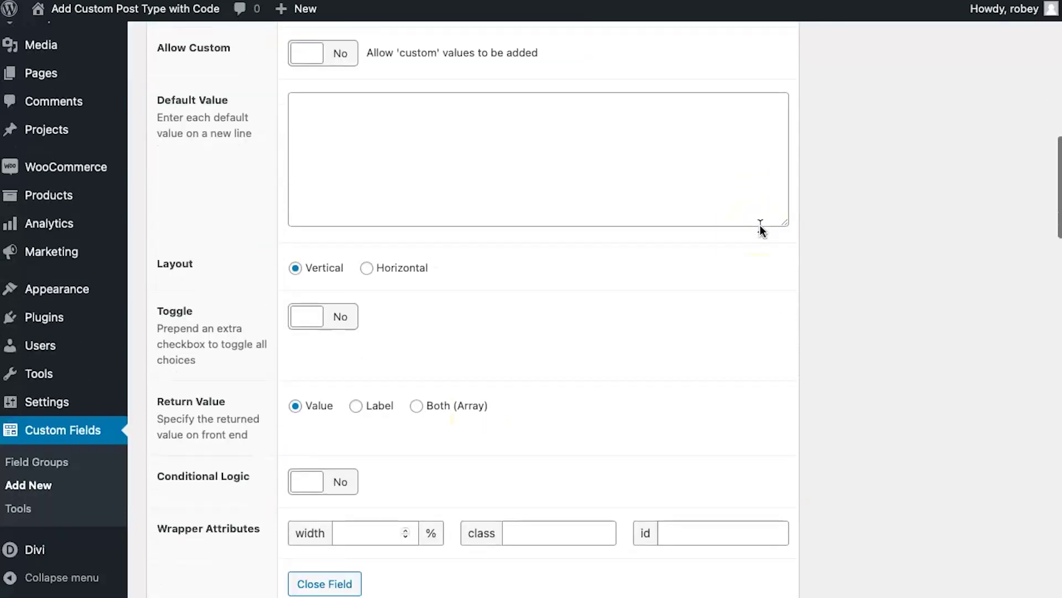
scroll(760, 225, "down", 5)
left_click(410, 349)
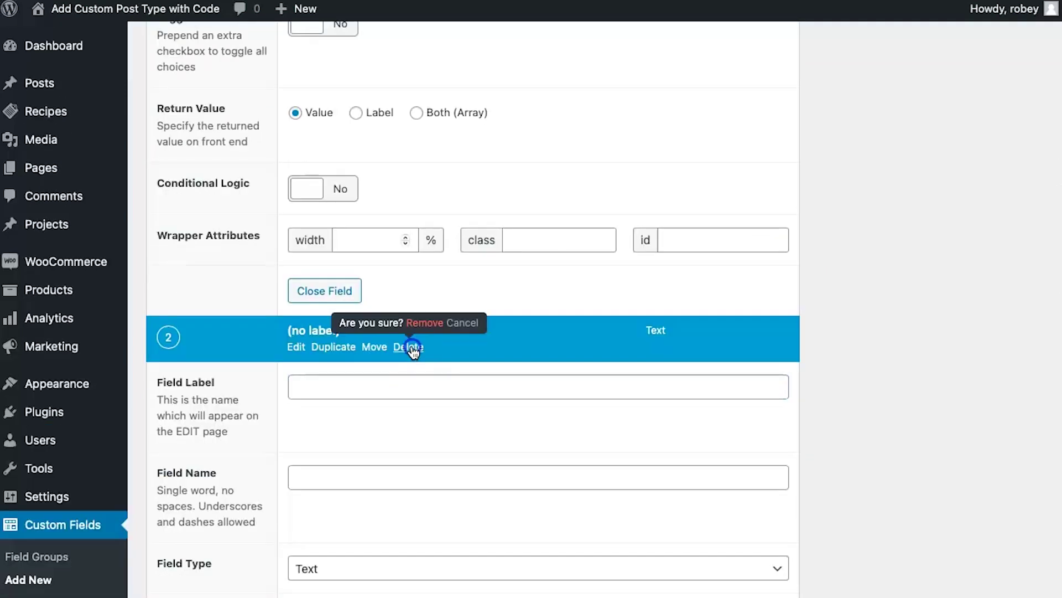
left_click(425, 323)
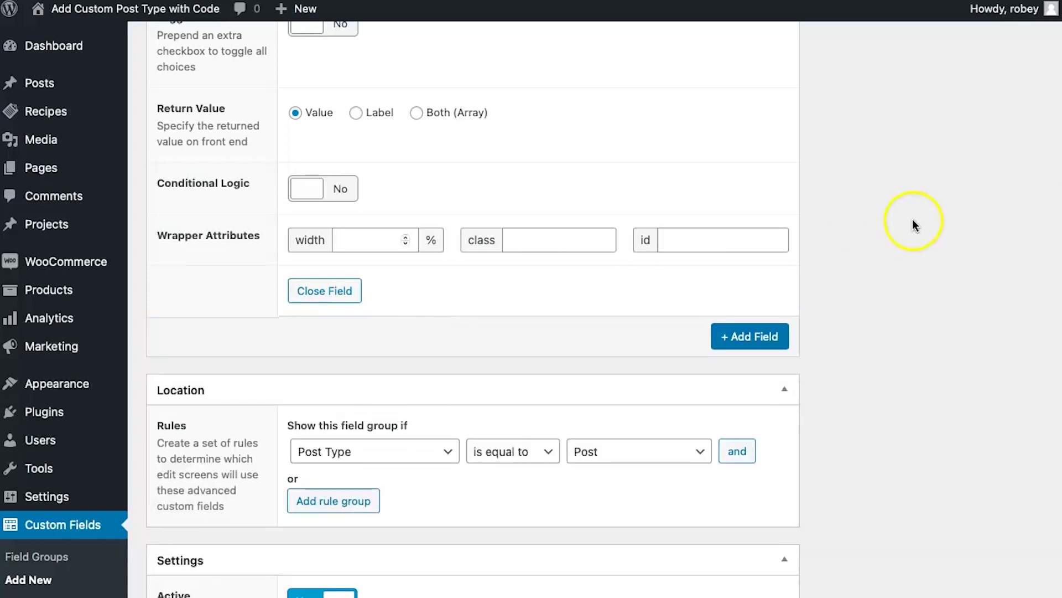
scroll(916, 218, "up", 10)
scroll(1026, 282, "up", 10)
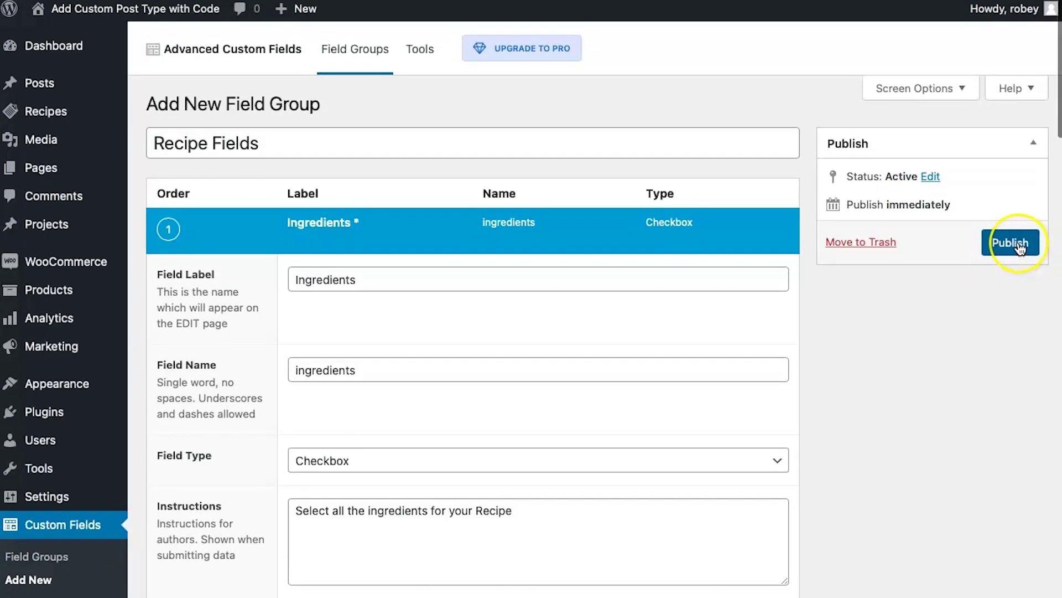
- Publish the group, change its location value from Post to Recipe, and update
left_click(1012, 243)
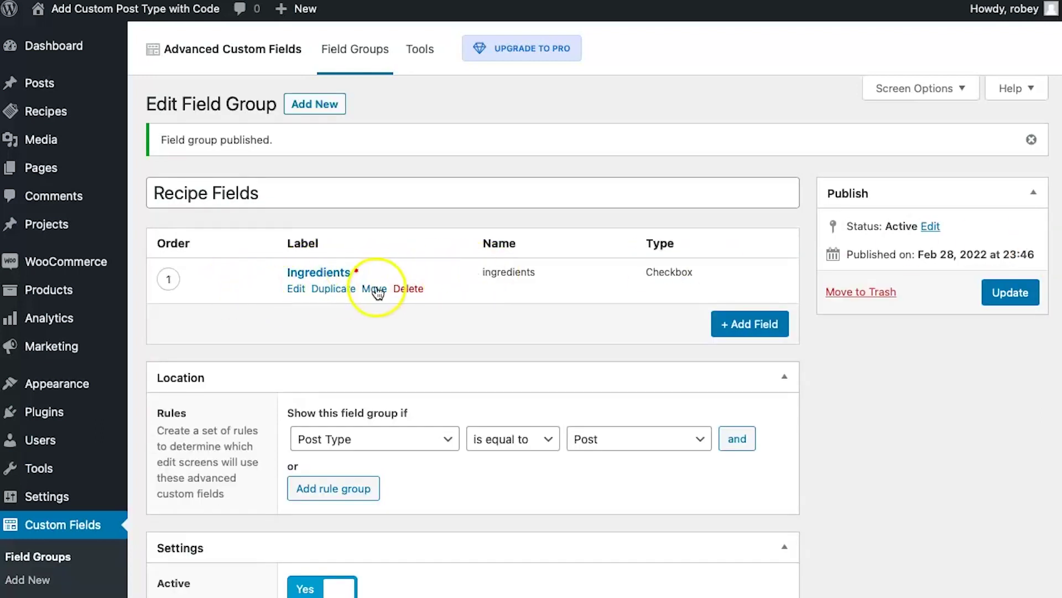
scroll(375, 291, "down", 3)
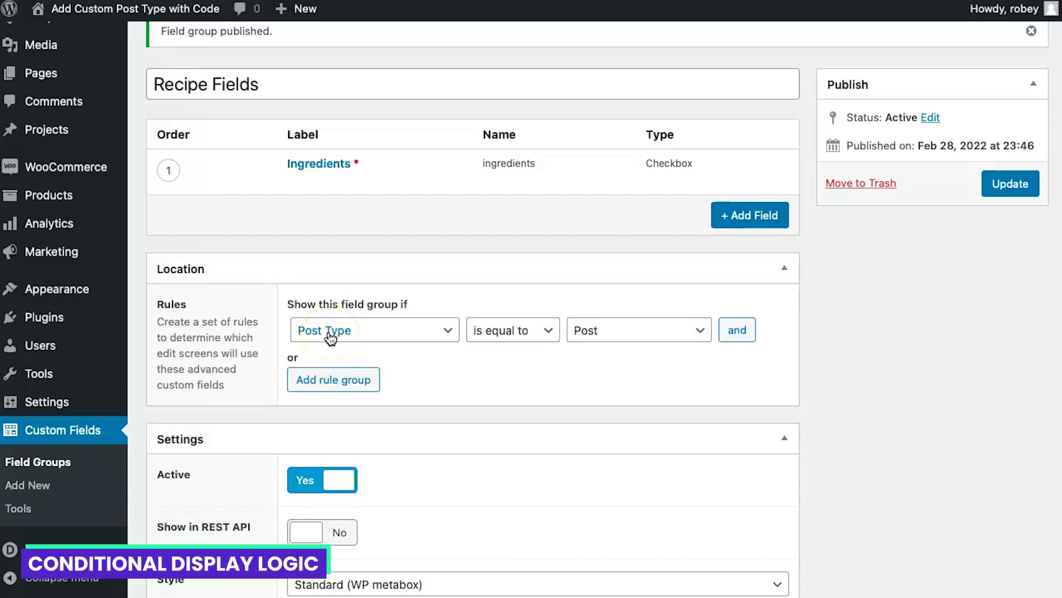
left_click(609, 332)
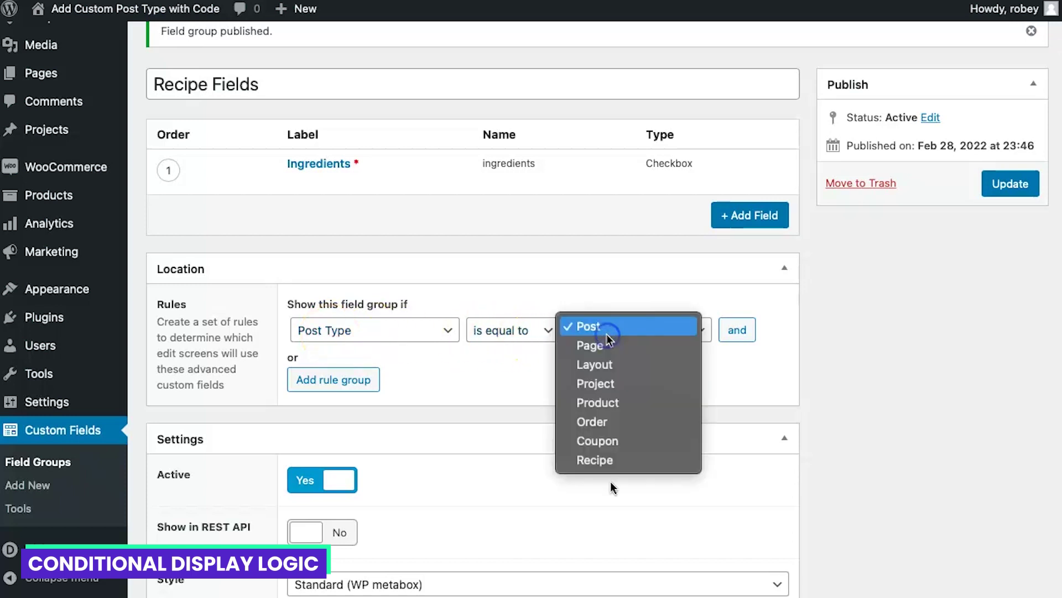
left_click(629, 462)
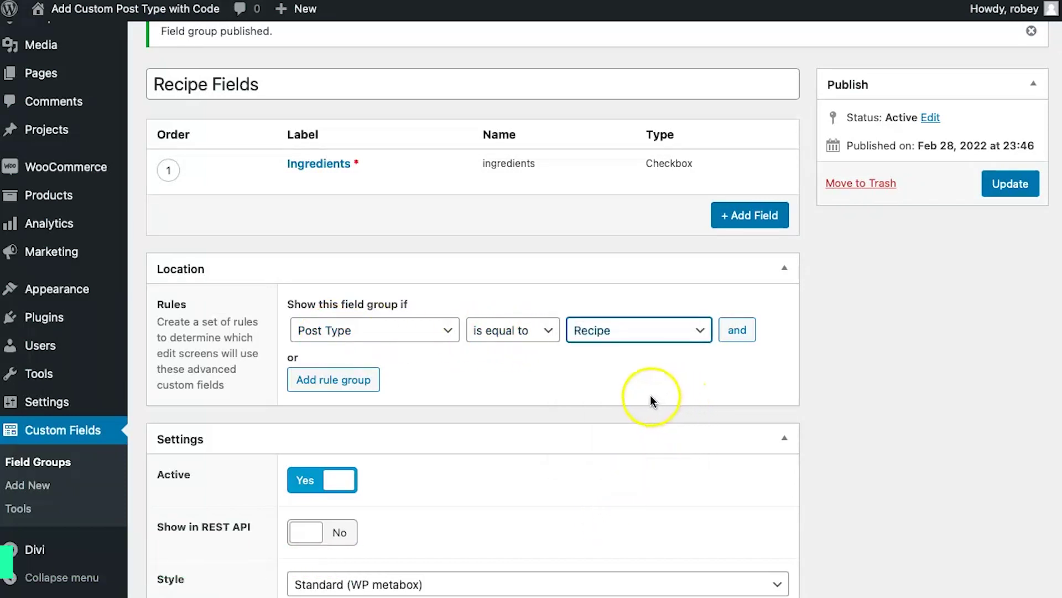
left_click(1004, 184)
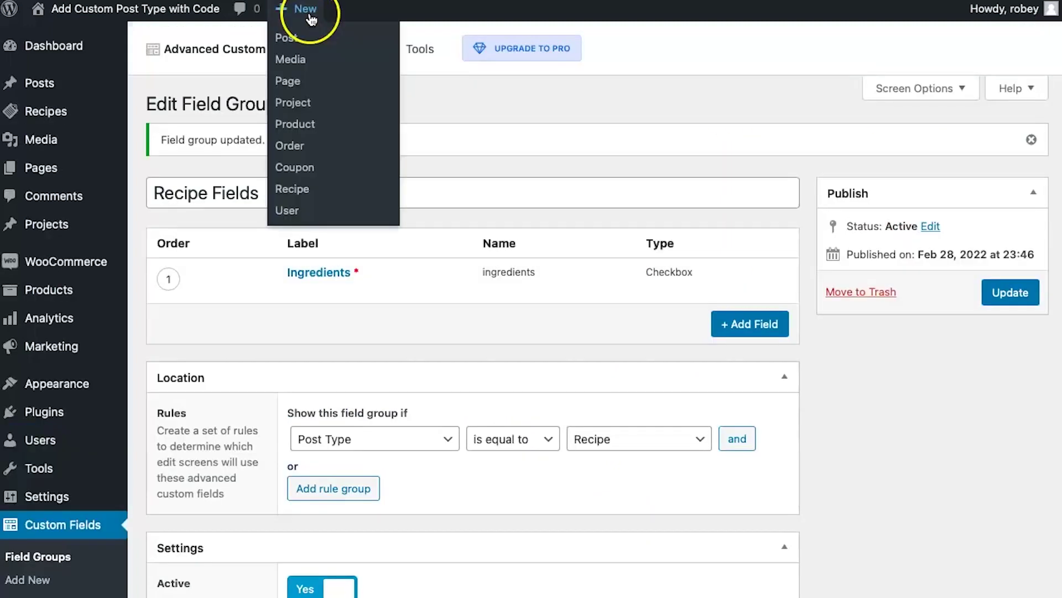
mouse_move(40, 83)
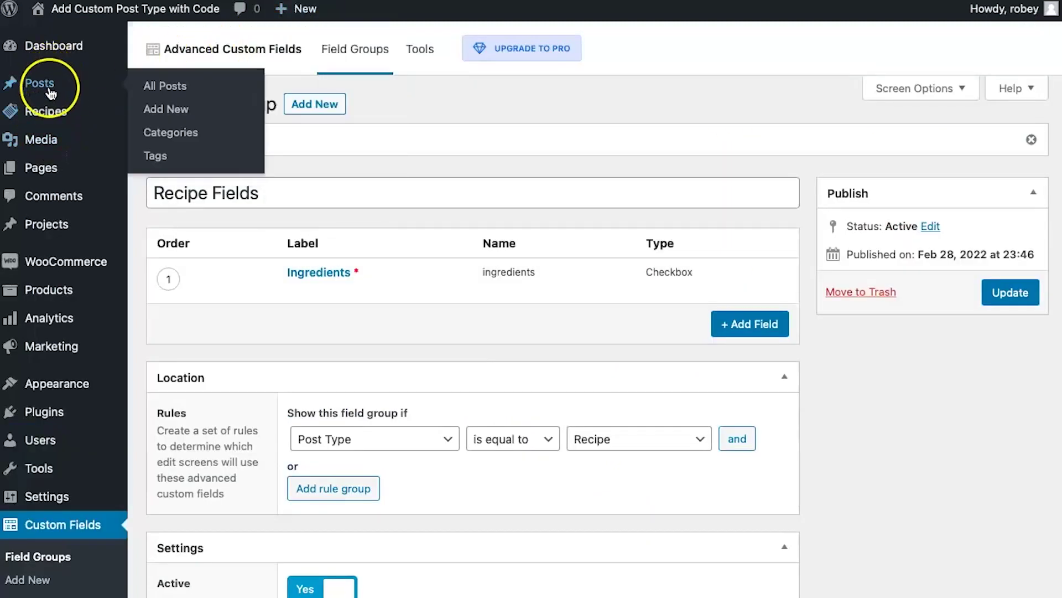
- Open All Recipes in a new tab and open Beefcake for editing
right_click(46, 110)
left_click(118, 111)
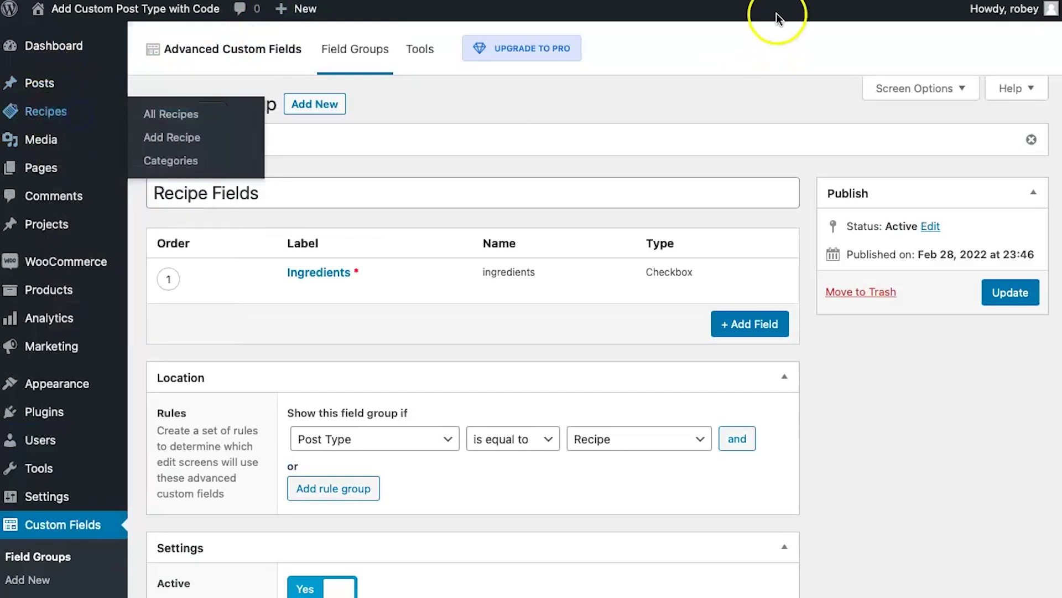
key("ctrl+Tab")
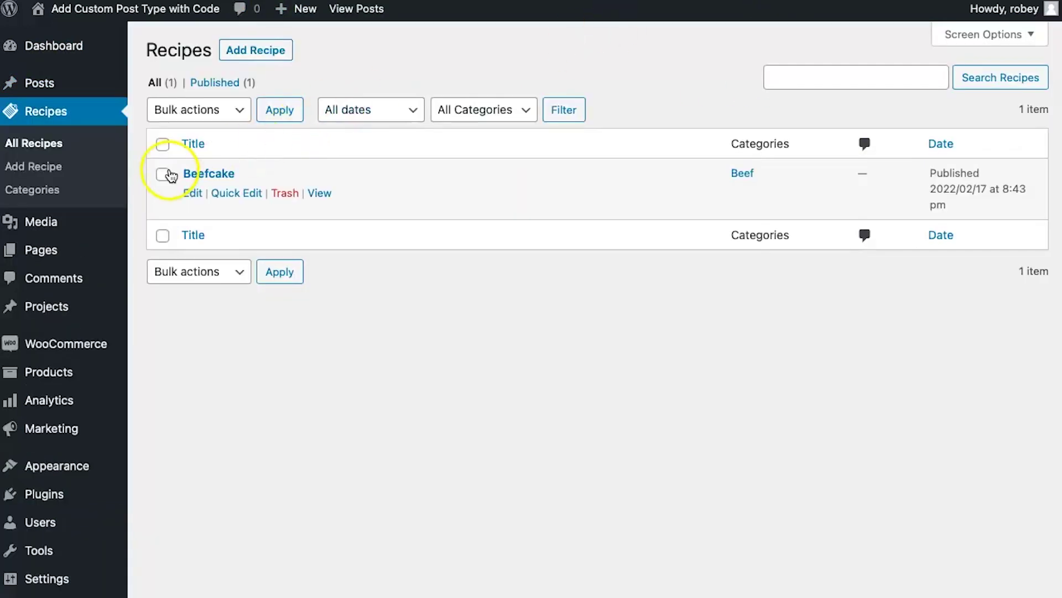
left_click(192, 193)
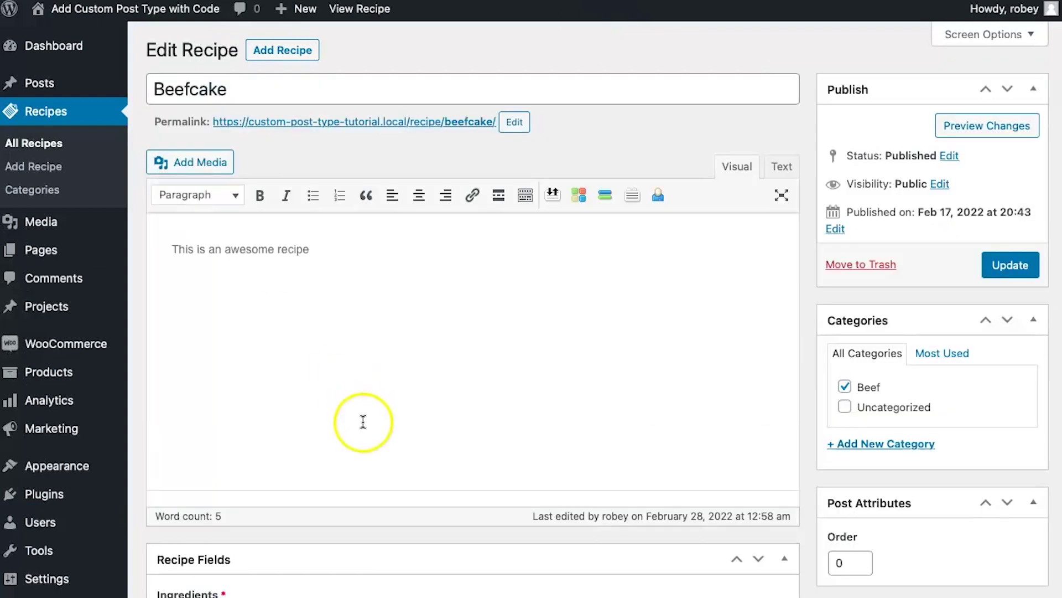
scroll(362, 422, "down", 5)
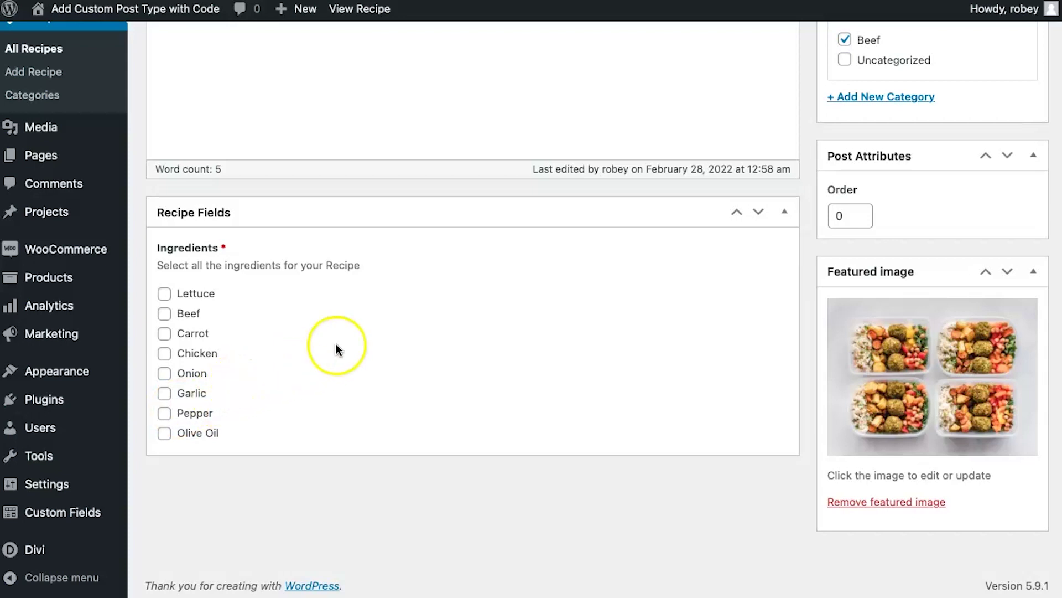
scroll(355, 338, "up", 3)
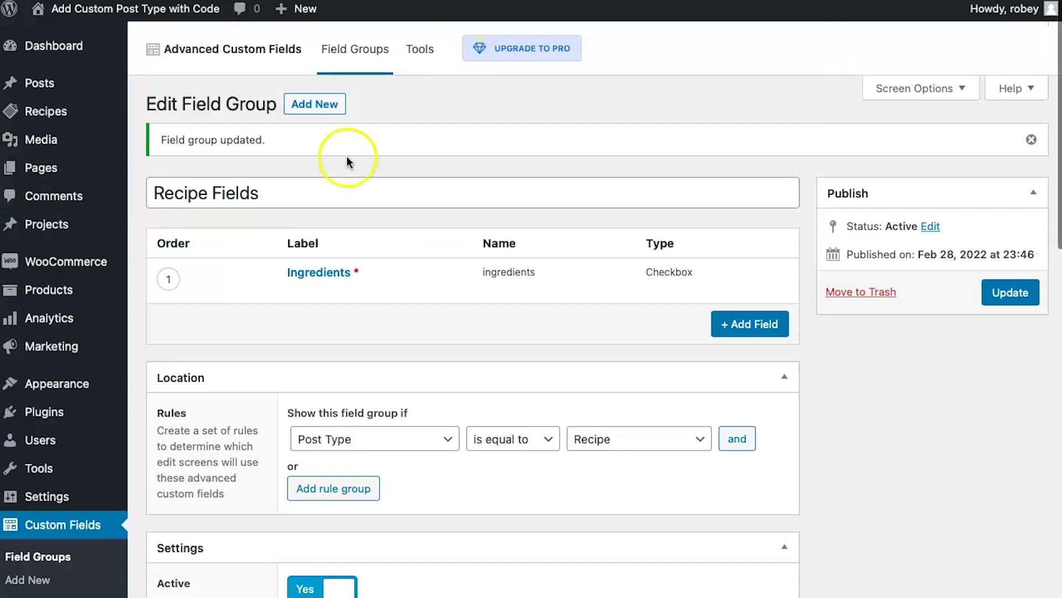
- Add a 'Time to Cook' Range field with instructions to slide to the cooking minutes
left_click(750, 323)
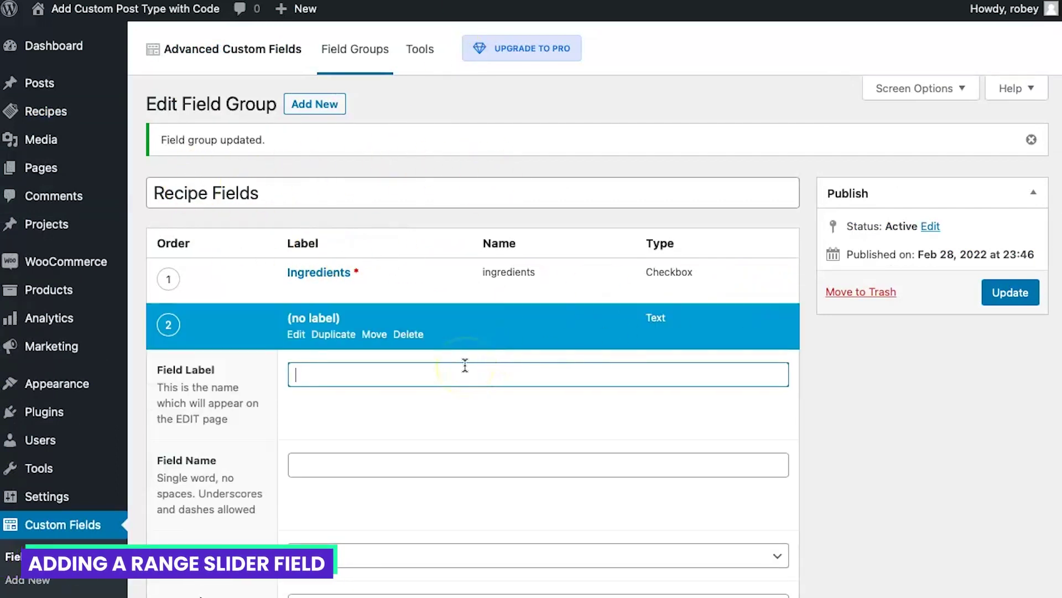
type("Time to Cook")
left_click(379, 475)
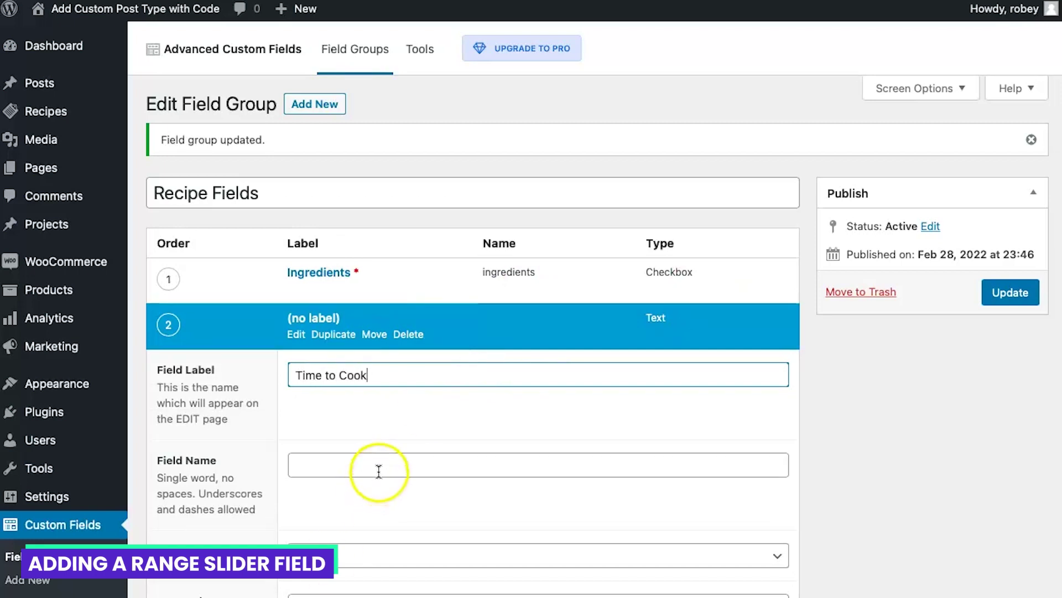
scroll(379, 476, "down", 2)
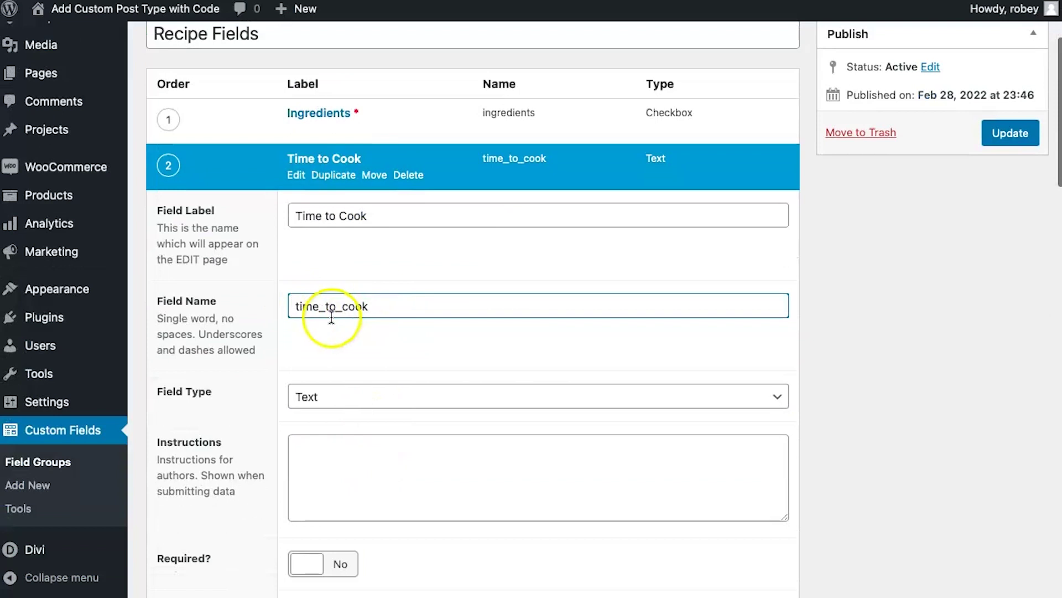
scroll(432, 303, "down", 2)
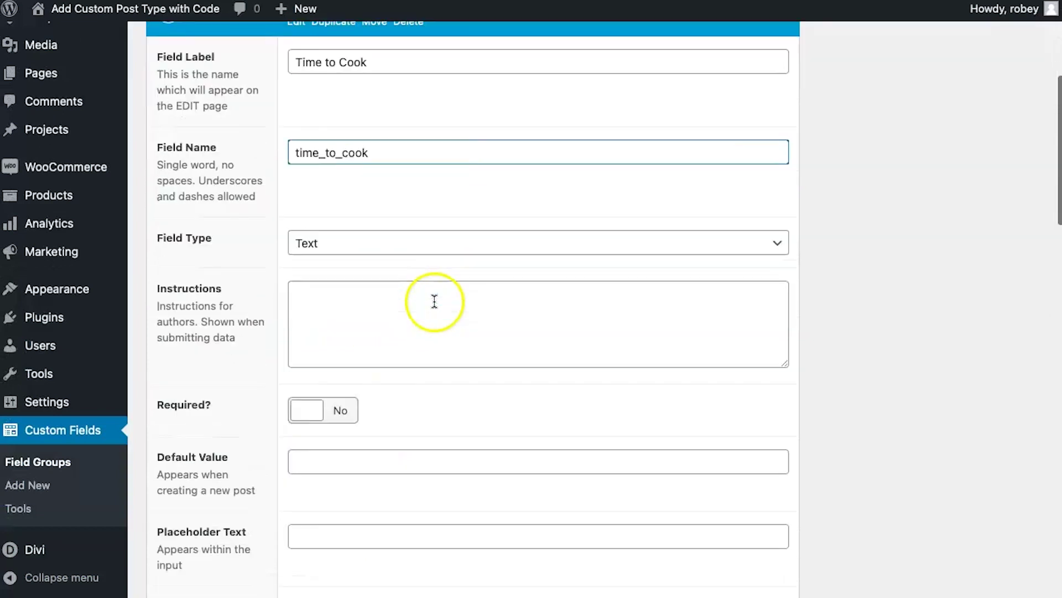
left_click(340, 242)
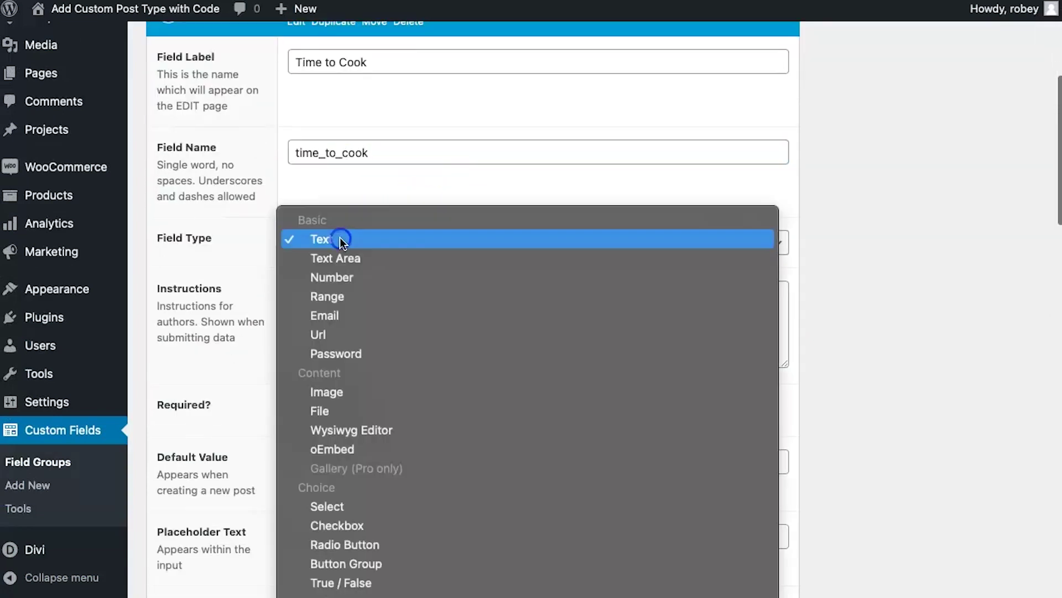
left_click(333, 297)
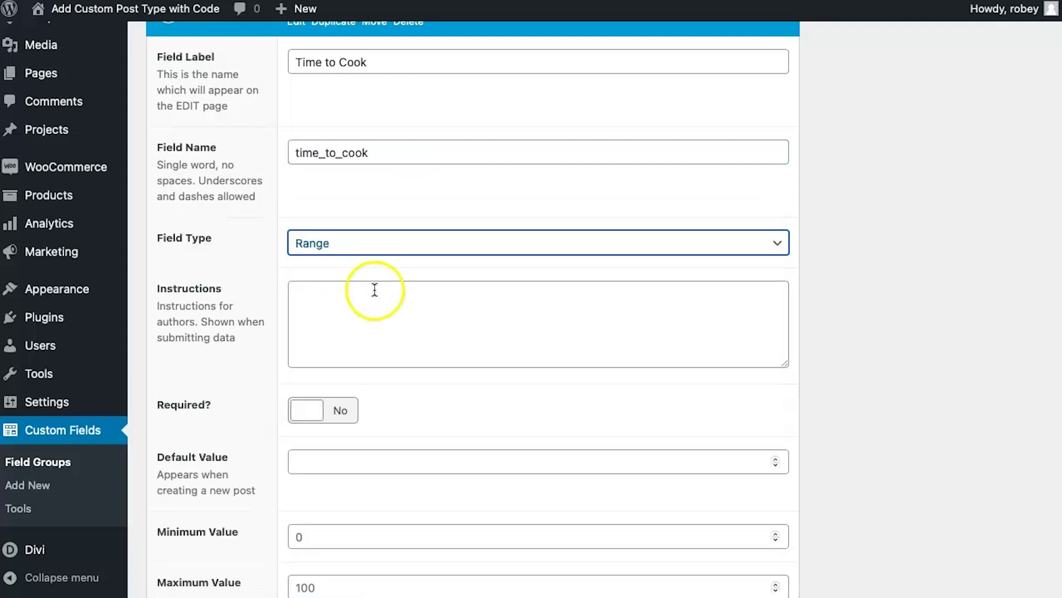
left_click(356, 323)
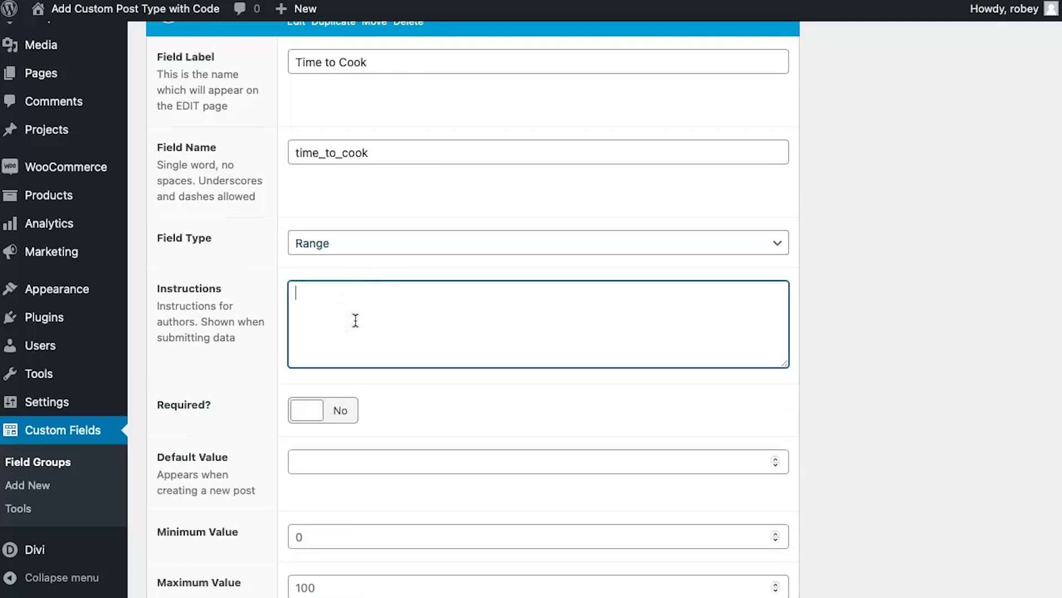
type("Slide to the ")
type("amount of minute")
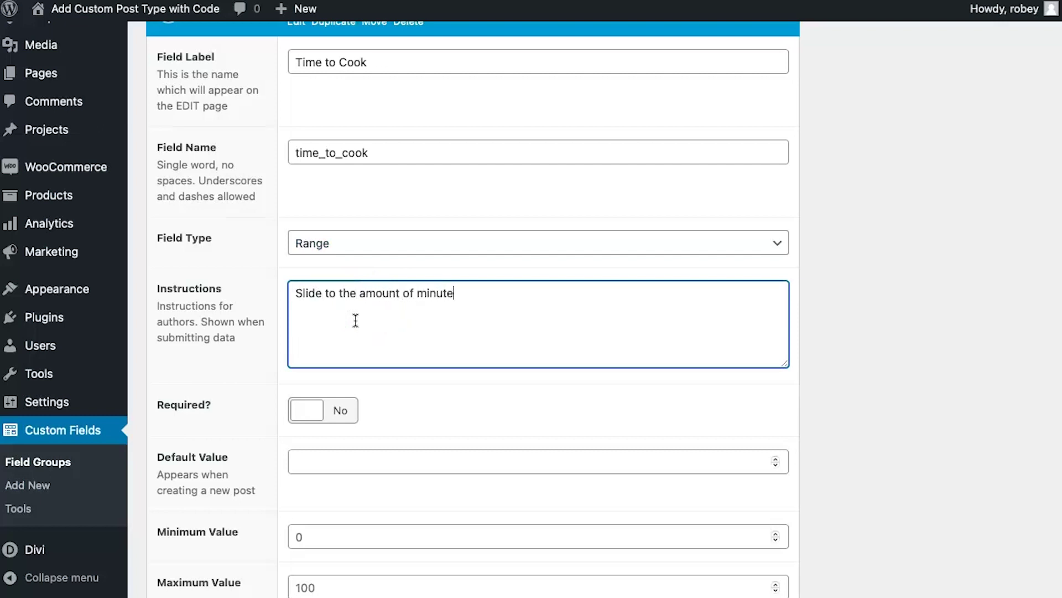
type("s it takes to c")
type("ook your Rei")
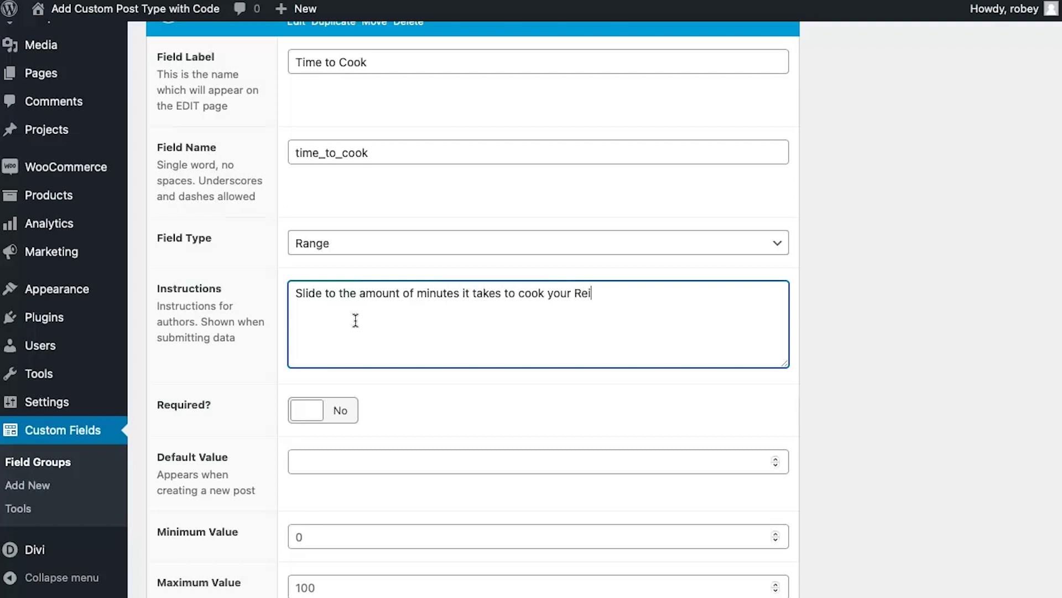
type("c")
key("BackSpace")
key("BackSpace")
type("cipe")
- Make Time to Cook required, ranging 0–240 in steps of 5, with 'Minutes' appended
left_click(342, 412)
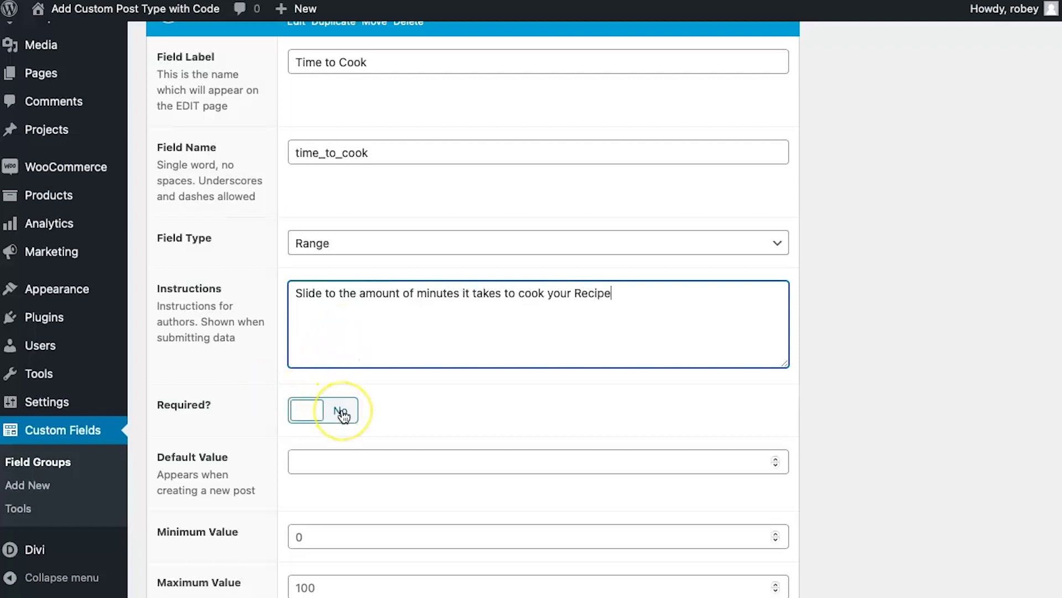
scroll(344, 416, "down", 3)
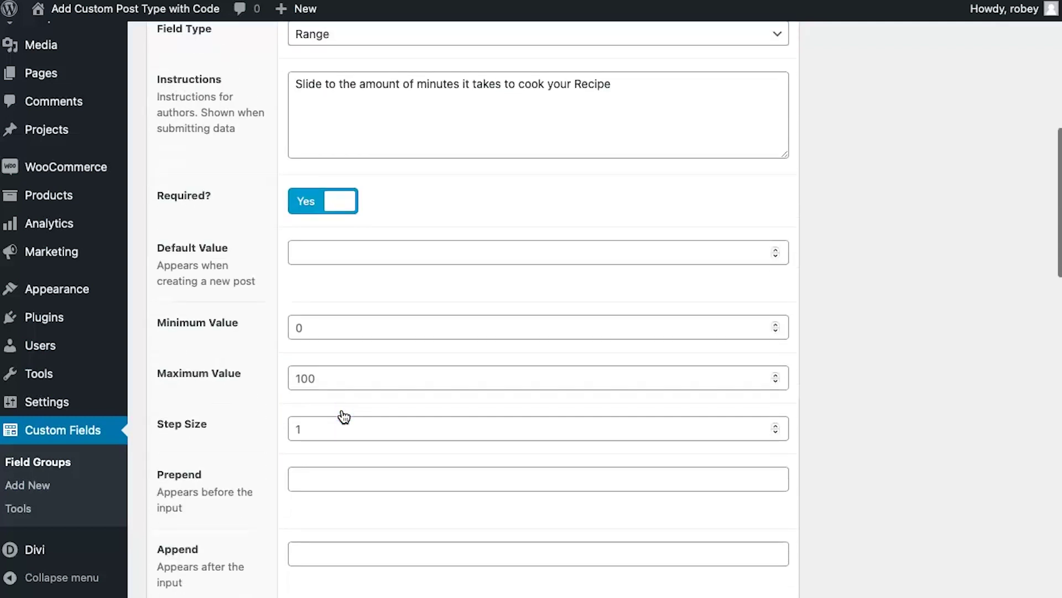
left_click(429, 253)
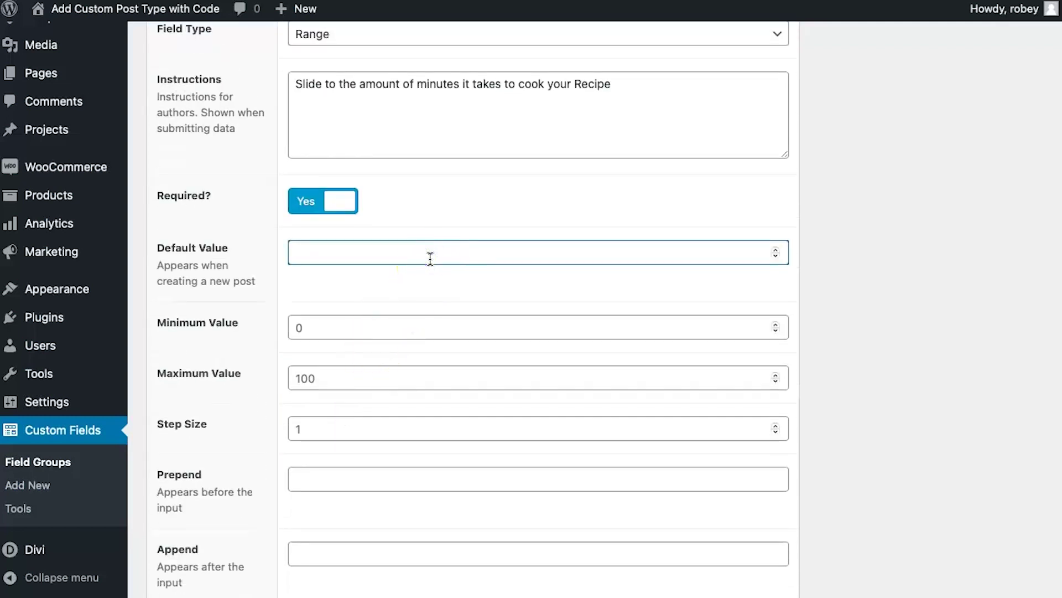
type("0")
left_click(349, 327)
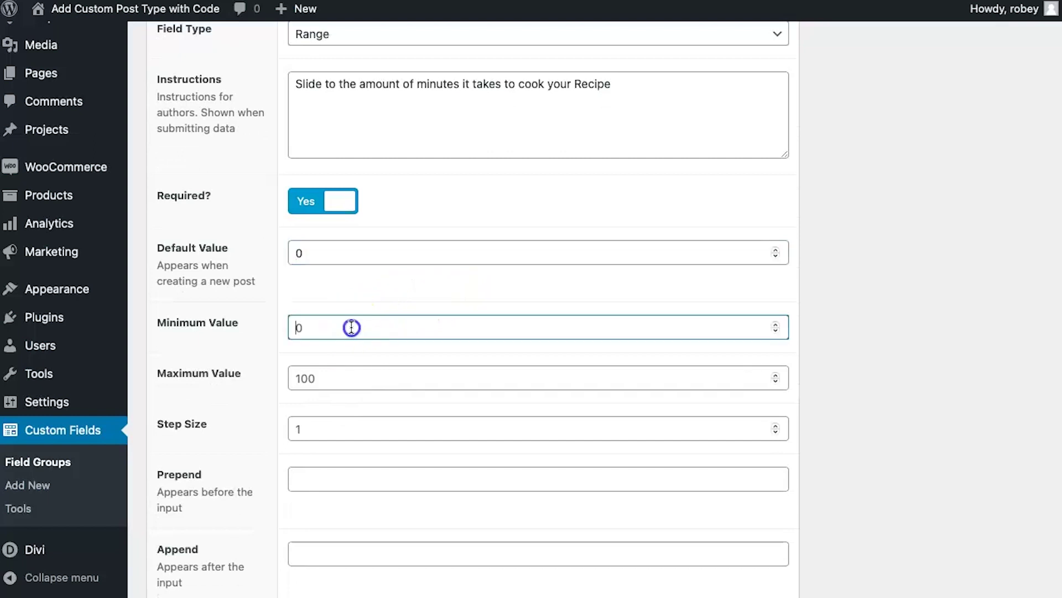
left_click(320, 377)
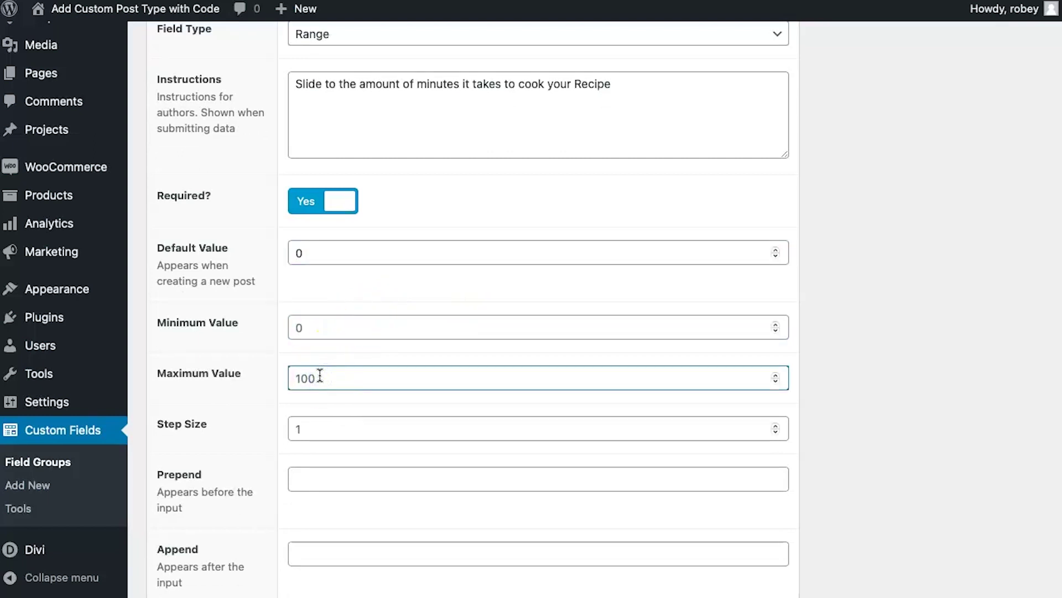
left_click(320, 378)
type("2")
type("40")
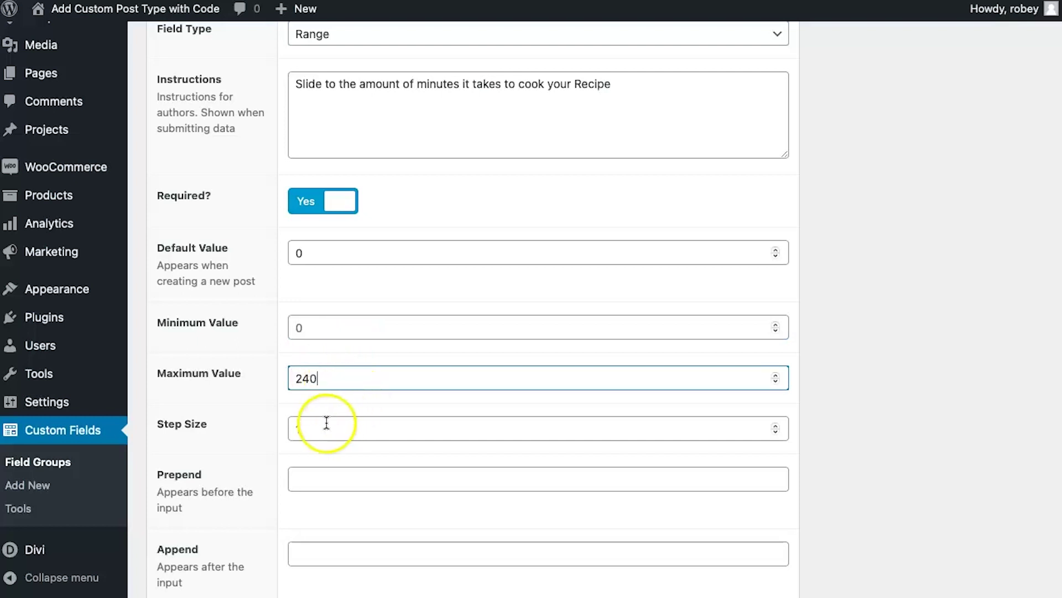
left_click(324, 428)
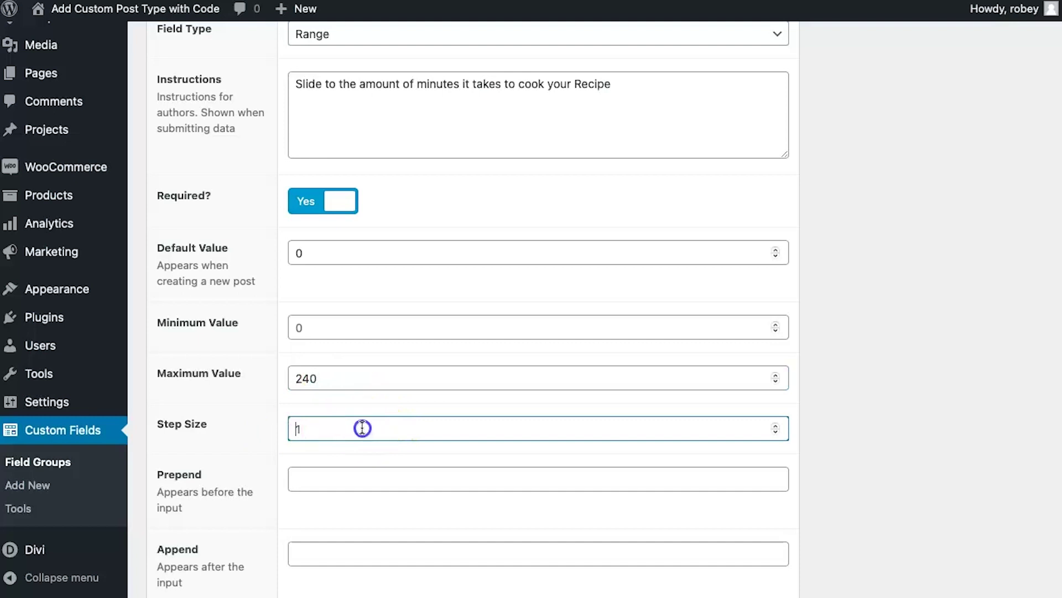
type("5")
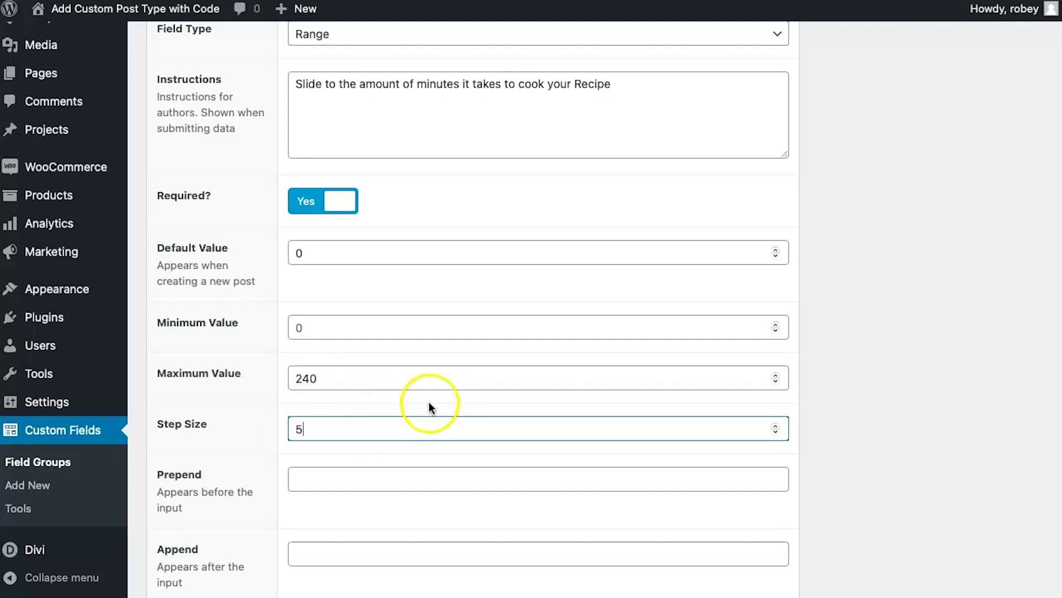
scroll(258, 460, "down", 2)
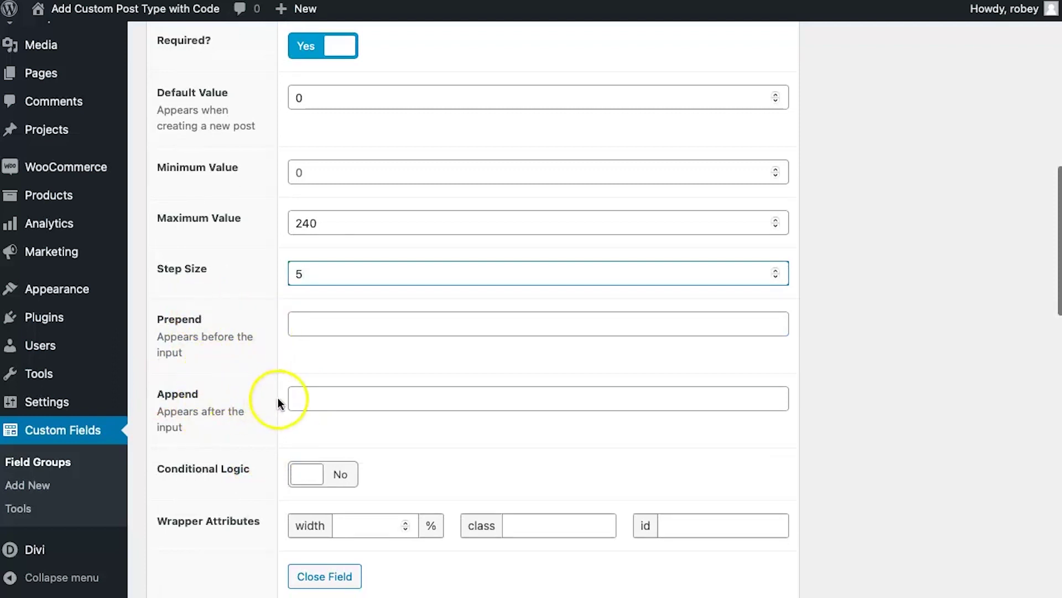
left_click(325, 397)
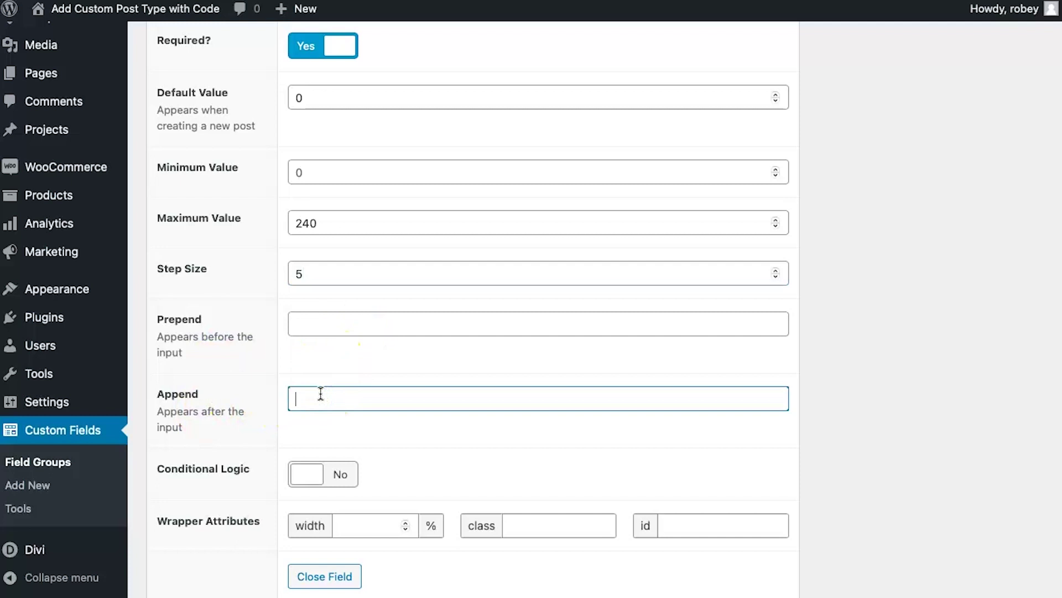
type("Minutes")
scroll(390, 446, "down", 2)
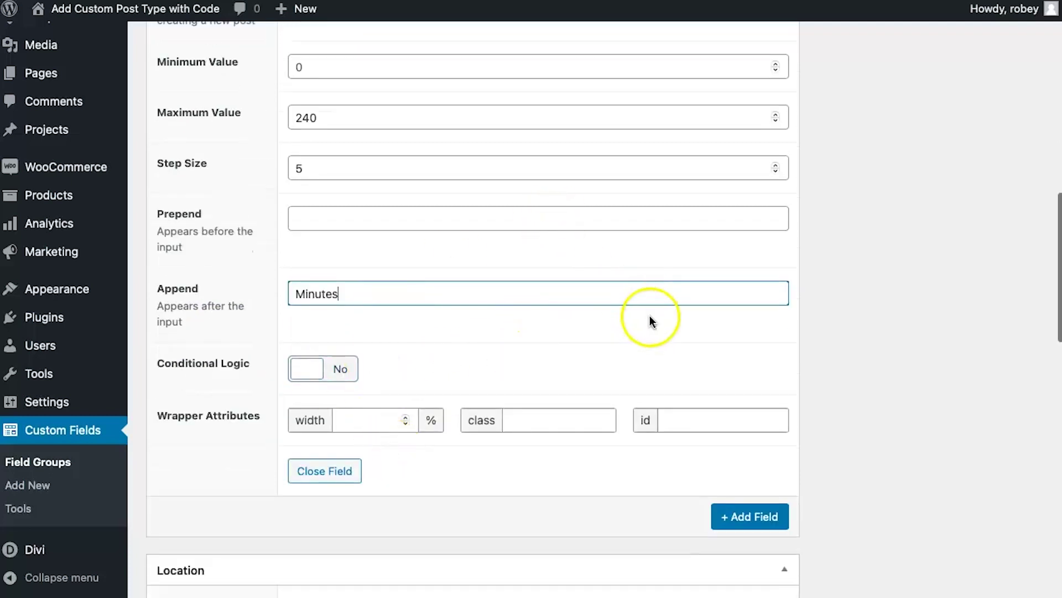
left_click(340, 470)
scroll(509, 380, "up", 5)
scroll(509, 380, "up", 3)
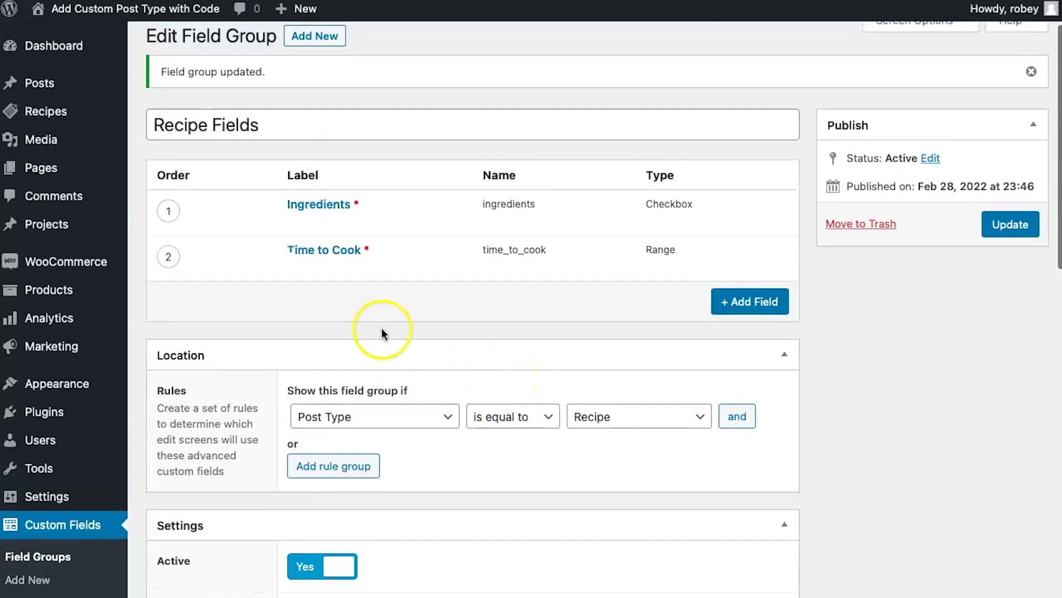
- Save the field group, then set Beefcake's Time to Cook slider to 160
left_click(1013, 224)
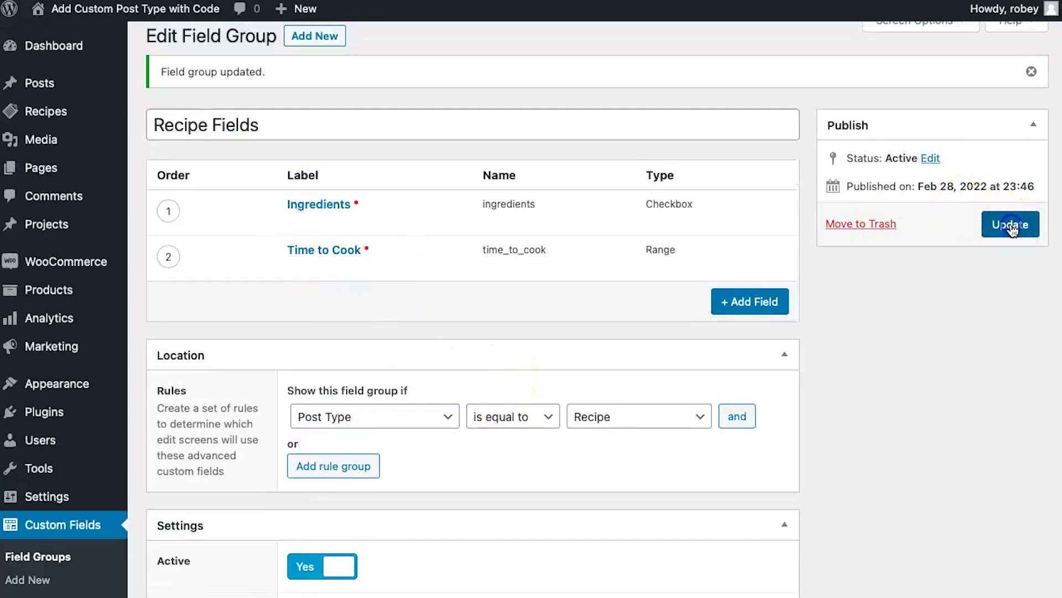
scroll(902, 37, "up", 2)
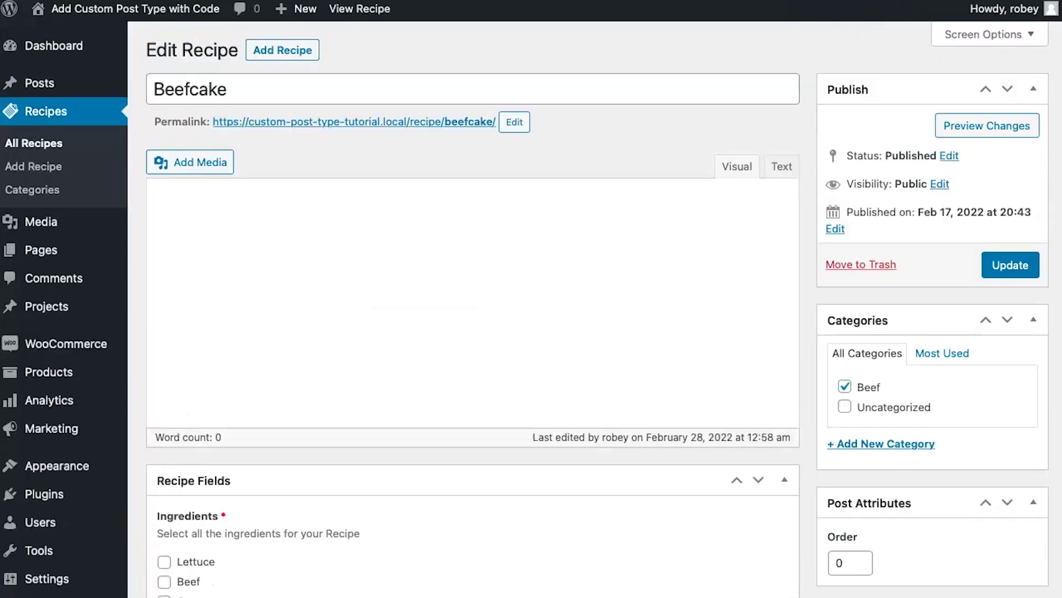
scroll(631, 183, "down", 4)
scroll(619, 178, "down", 3)
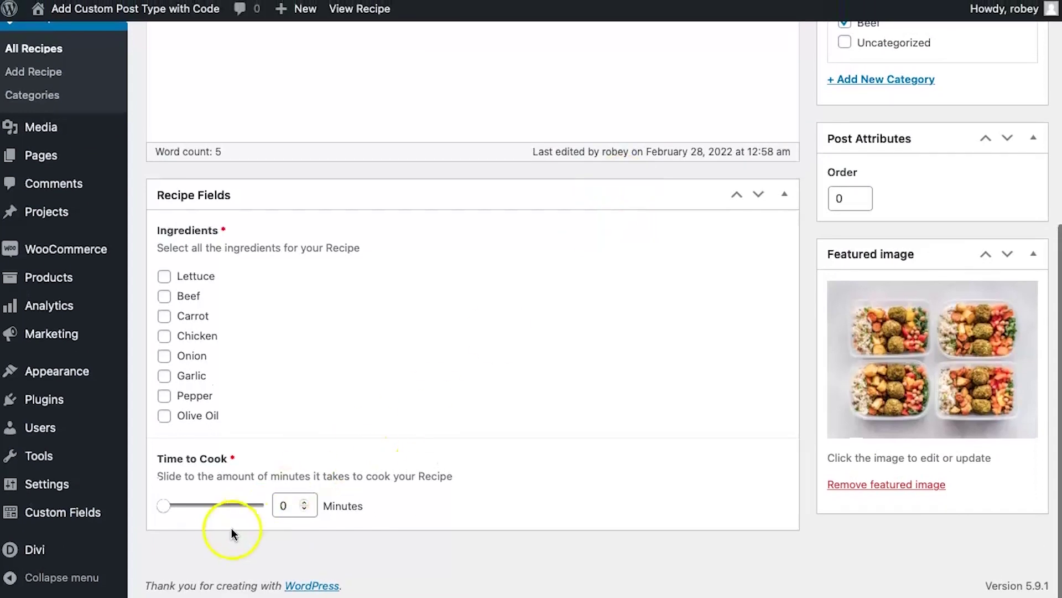
left_click(164, 505)
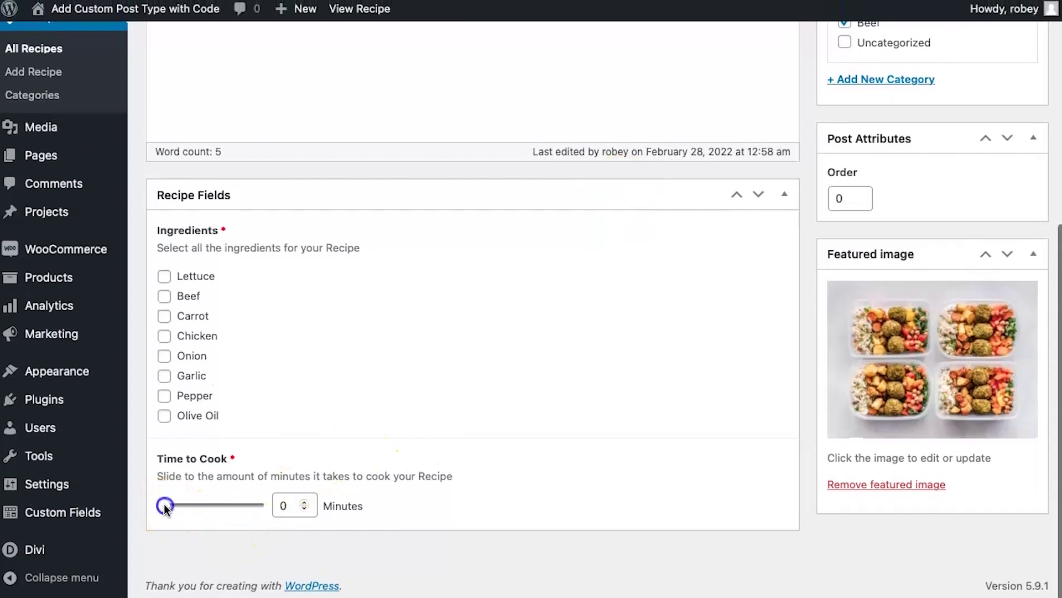
left_click_drag(164, 505, 227, 507)
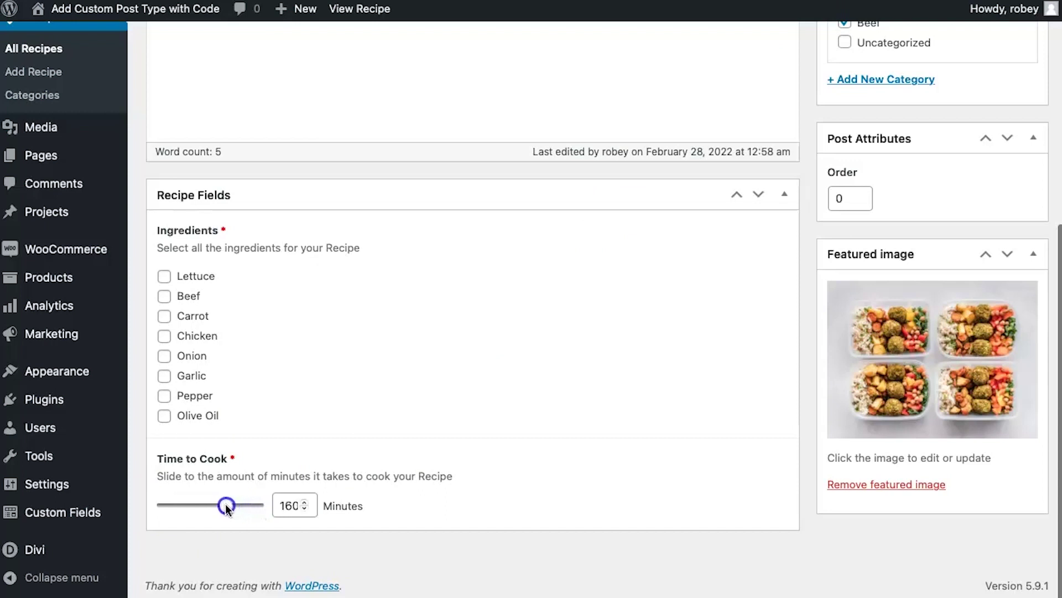
- Tick Beef, Carrot, Onion, Garlic, Pepper and Olive Oil, then update the recipe
left_click(185, 295)
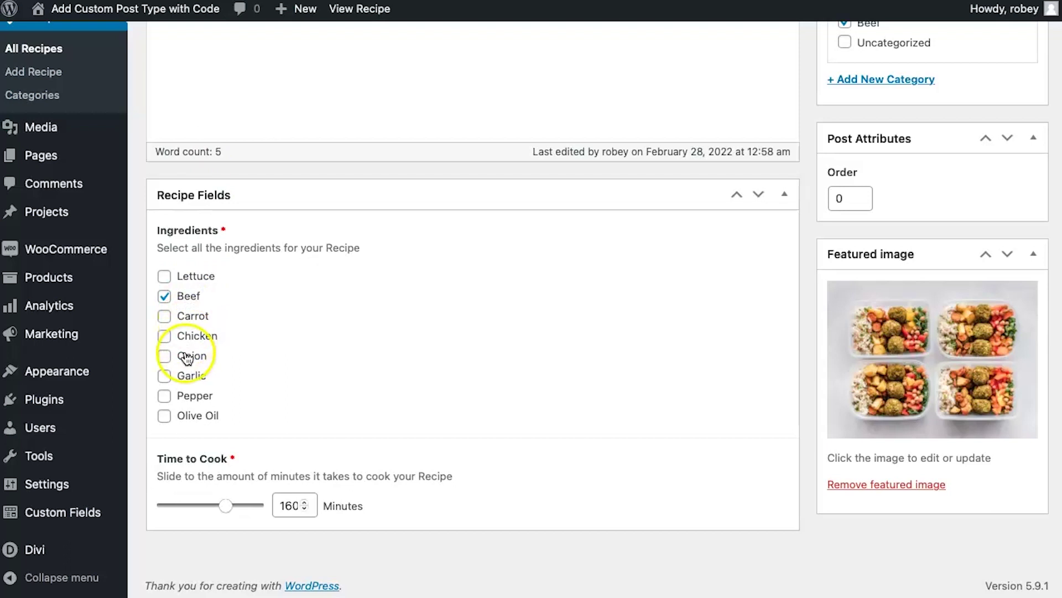
left_click(190, 317)
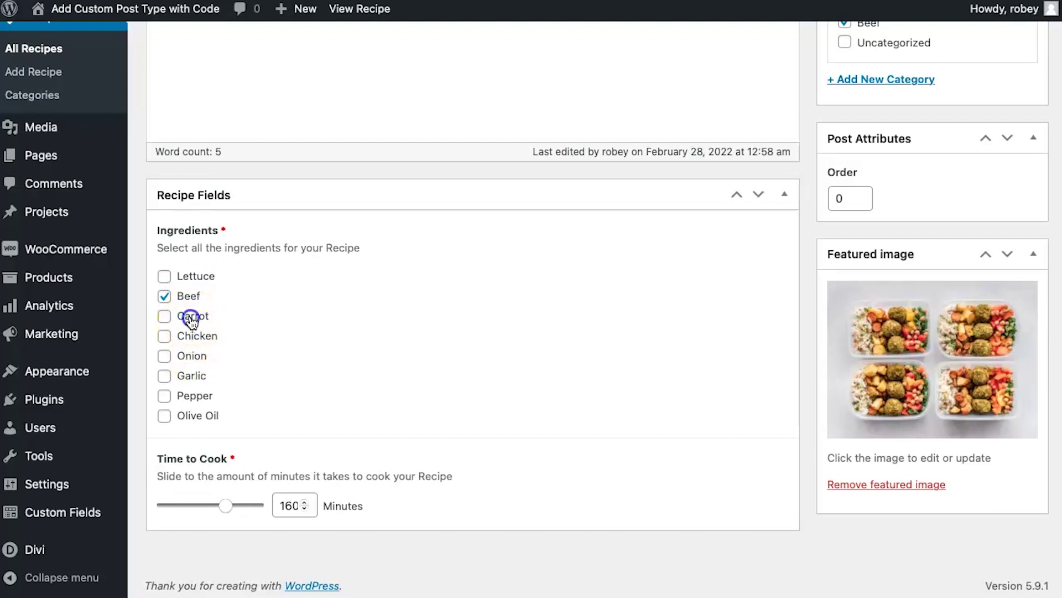
left_click(184, 355)
left_click(184, 375)
left_click(185, 395)
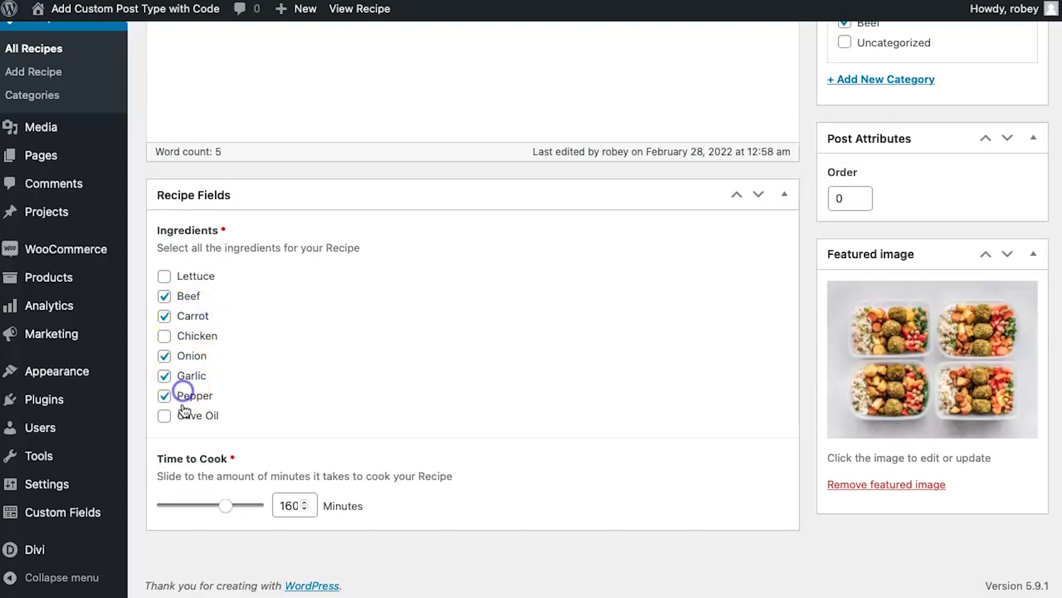
left_click(185, 415)
scroll(489, 332, "up", 10)
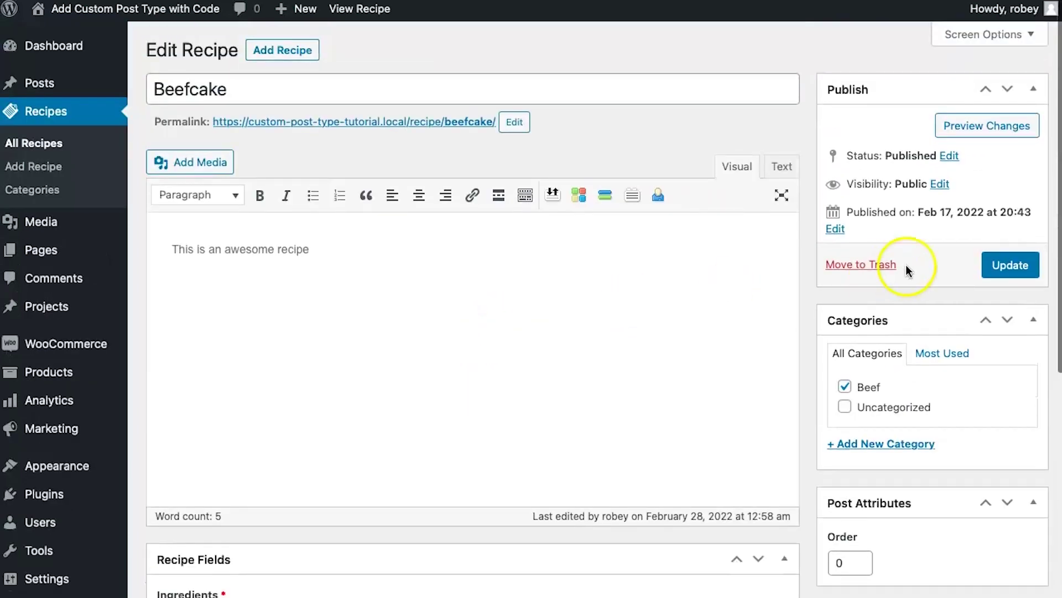
left_click(1010, 265)
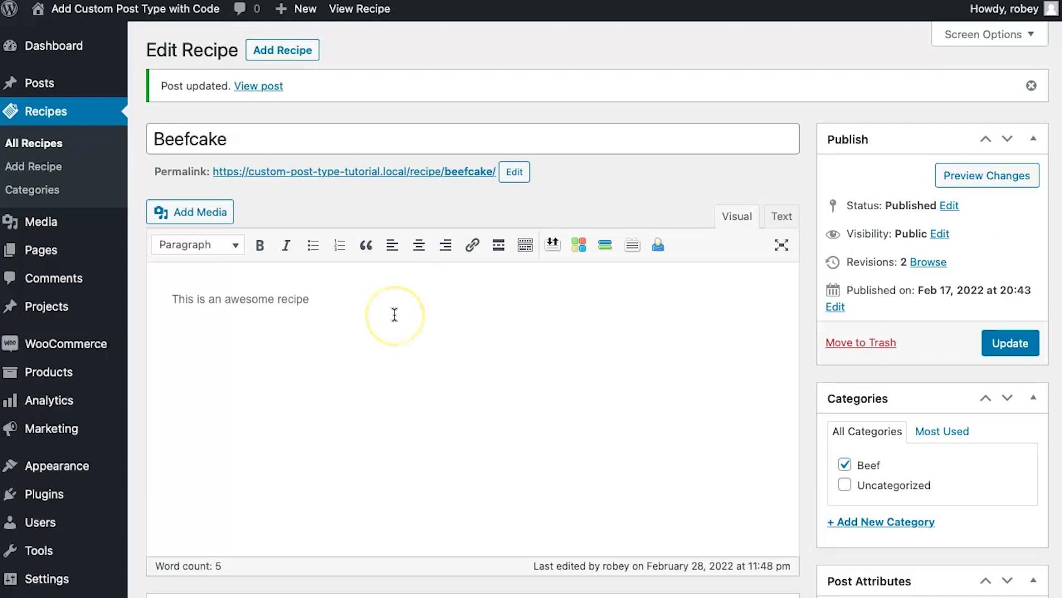
scroll(395, 313, "down", 10)
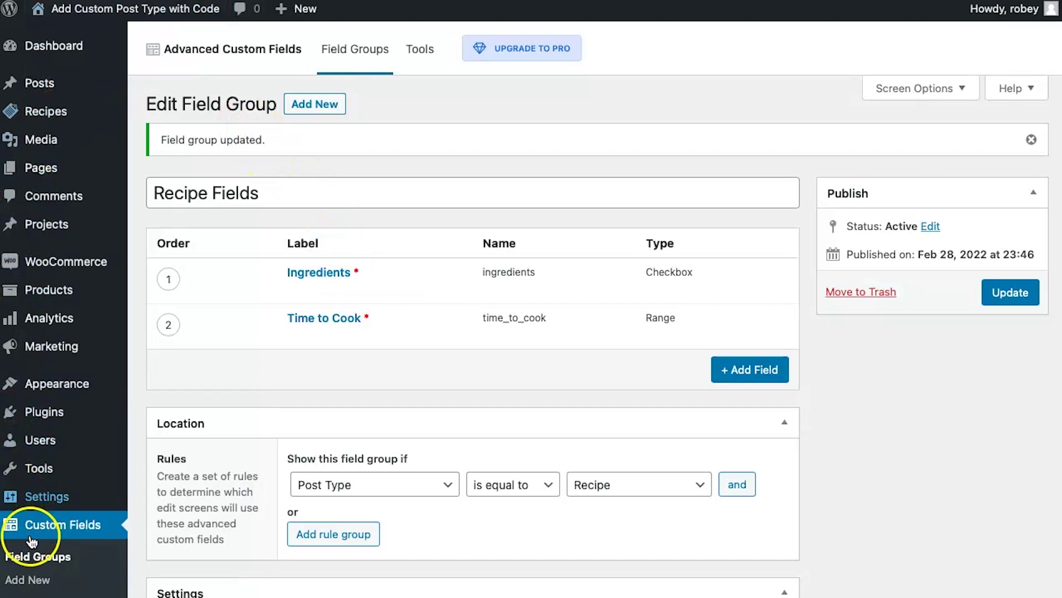
- Go to the Custom Fields > Field Groups list
left_click(32, 557)
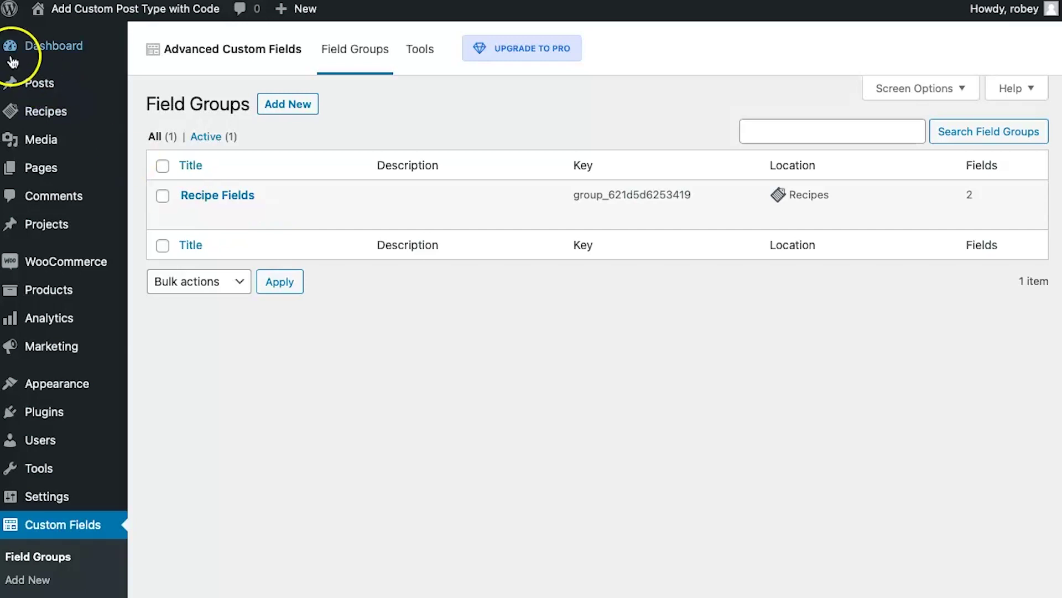
- Open the Beefcake recipe from Recipes, then return to the Field Groups list
left_click(46, 110)
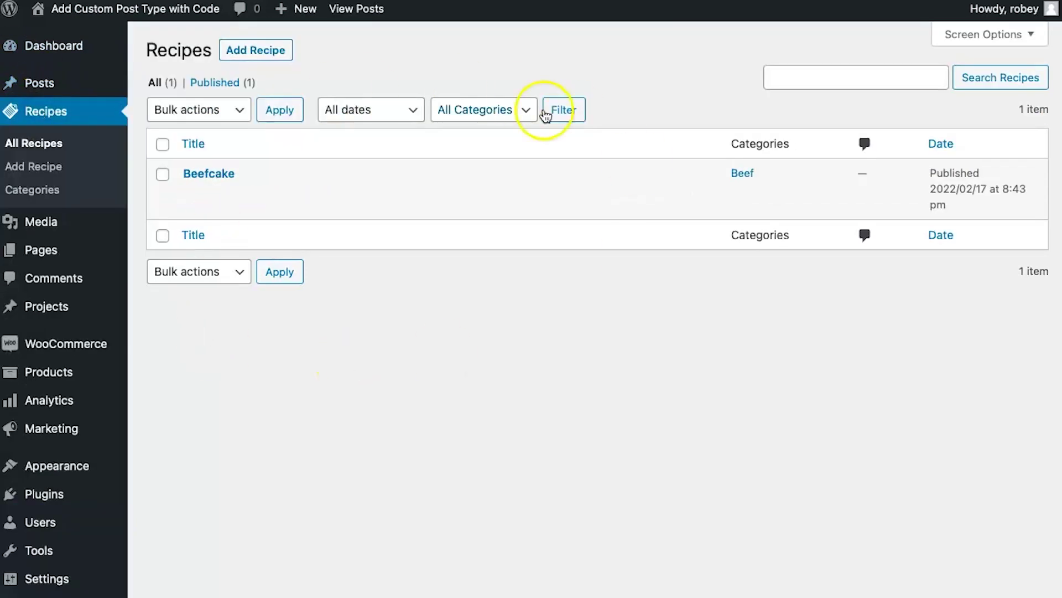
mouse_move(209, 173)
left_click(189, 193)
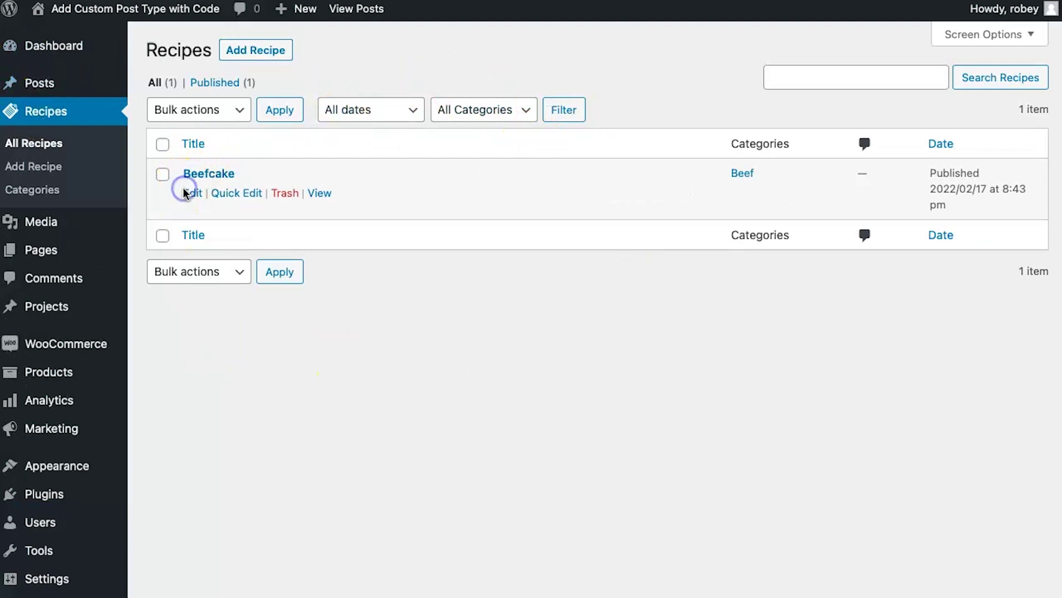
scroll(640, 480, "down", 5)
scroll(639, 479, "up", 1)
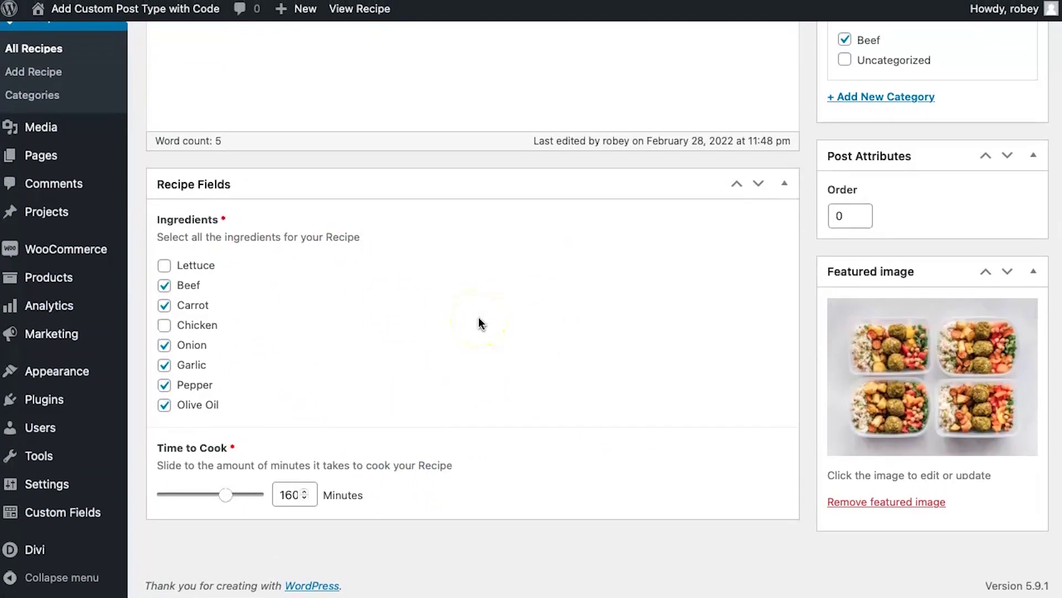
scroll(479, 317, "up", 2)
scroll(479, 318, "up", 3)
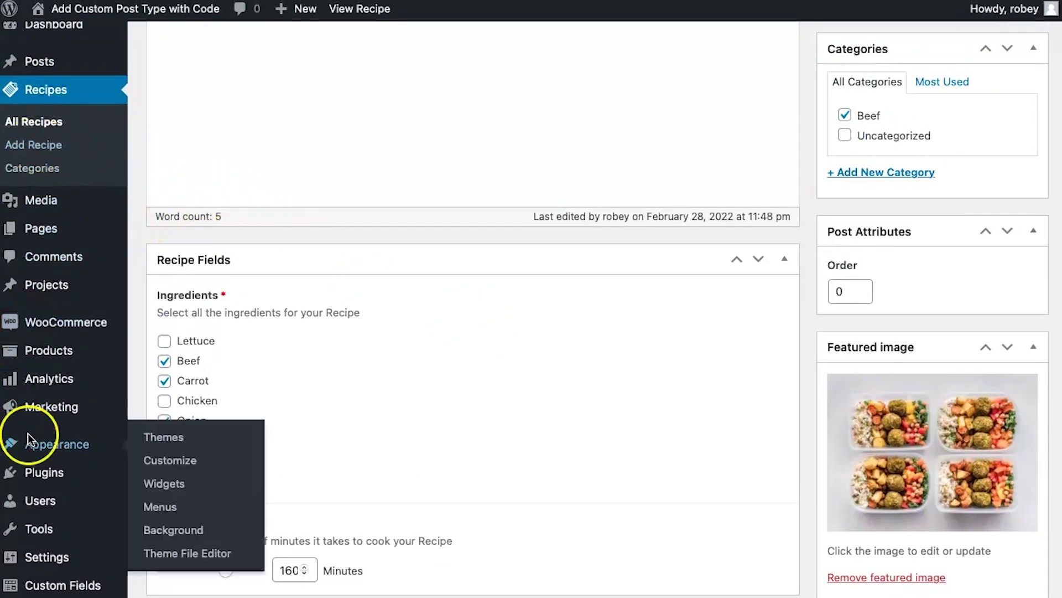
scroll(28, 433, "down", 2)
mouse_move(62, 512)
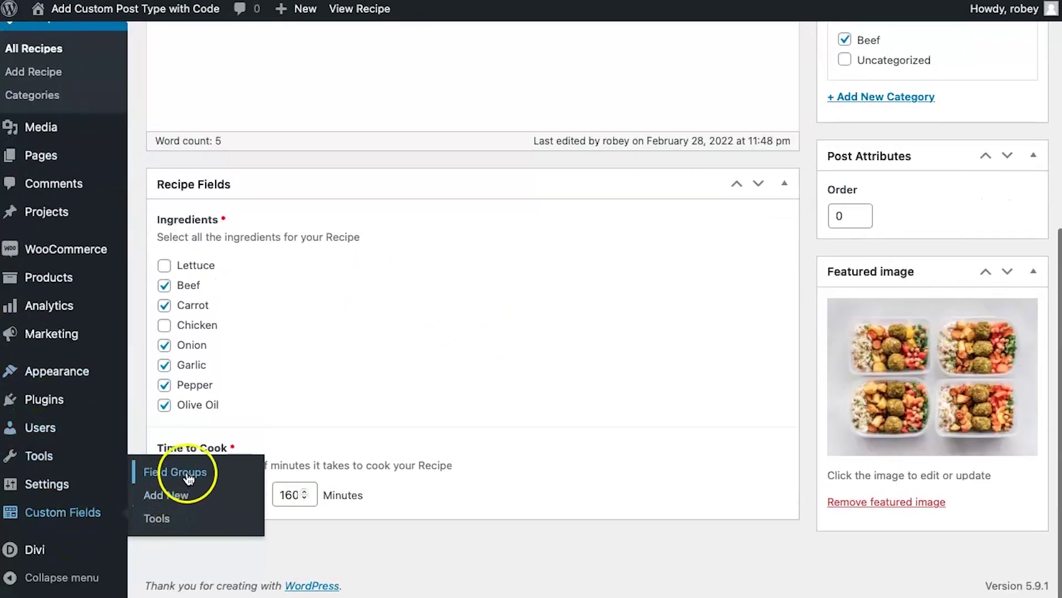
left_click(188, 477)
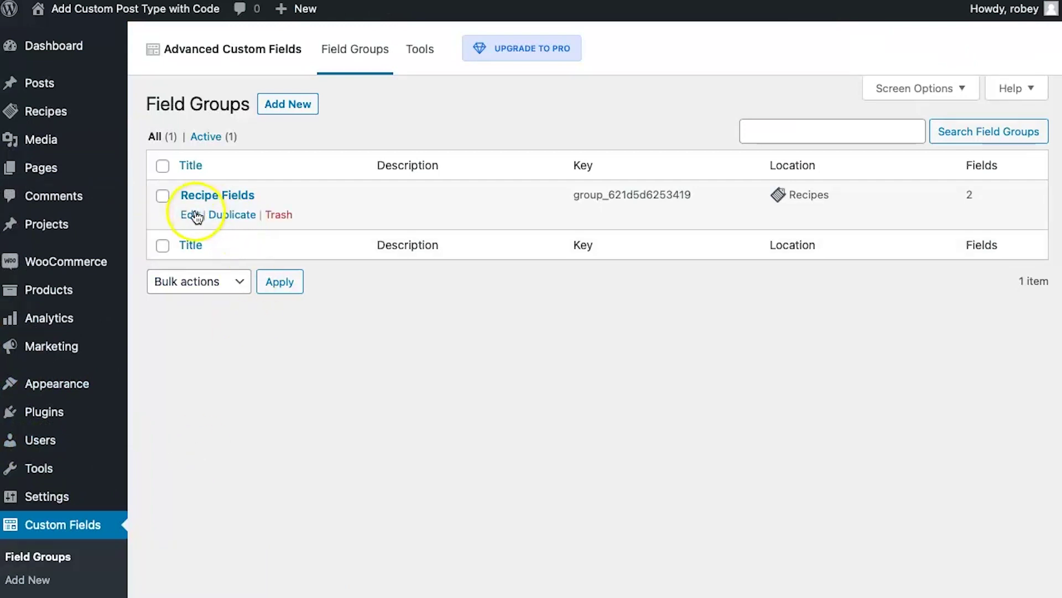
- Open the Recipe Fields group to review its location rule and settings
left_click(190, 214)
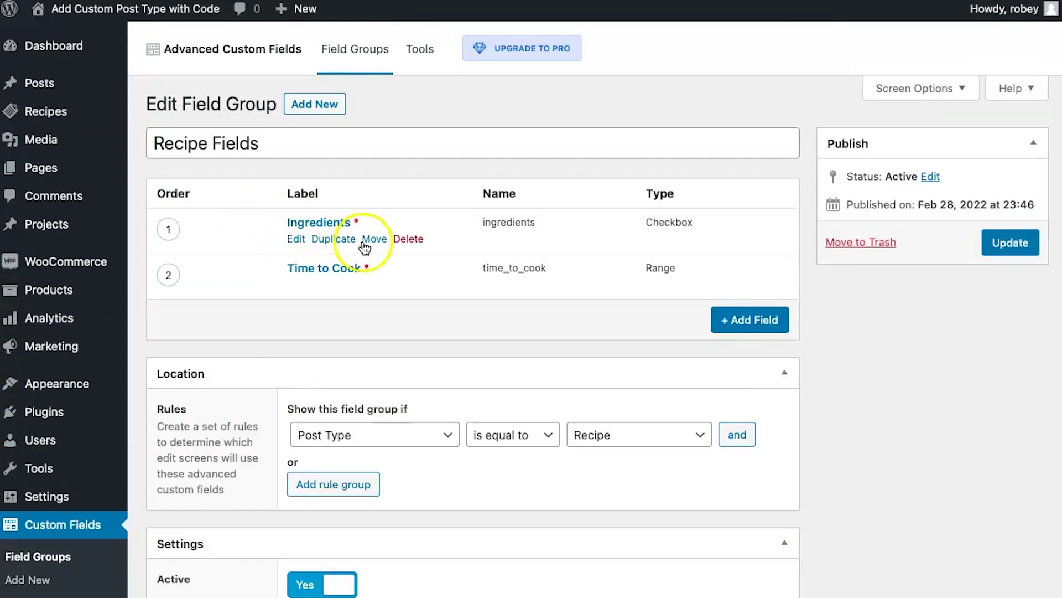
scroll(456, 291, "down", 3)
scroll(455, 290, "down", 2)
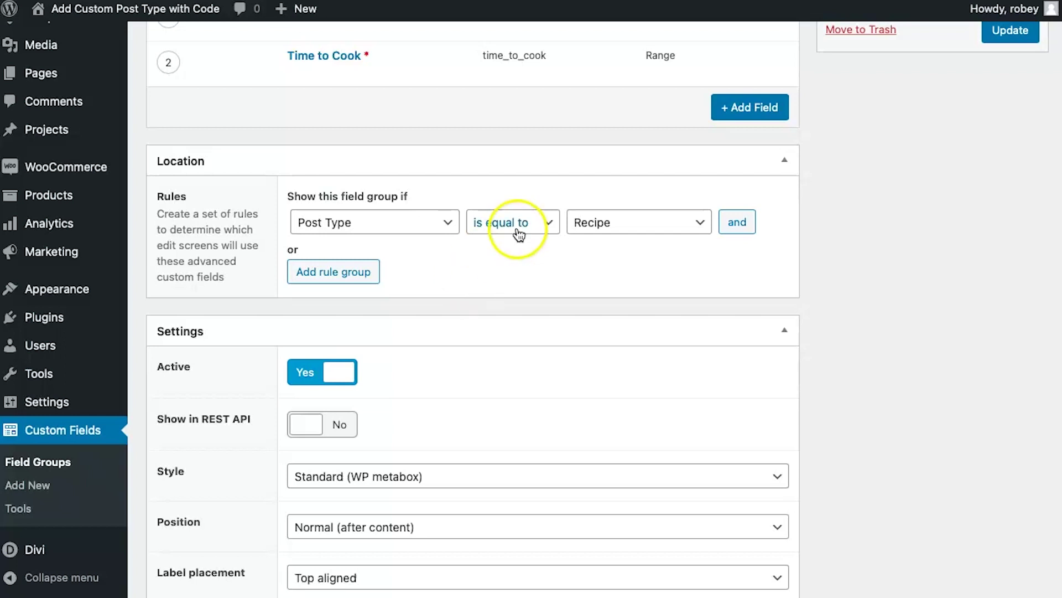
scroll(515, 232, "up", 6)
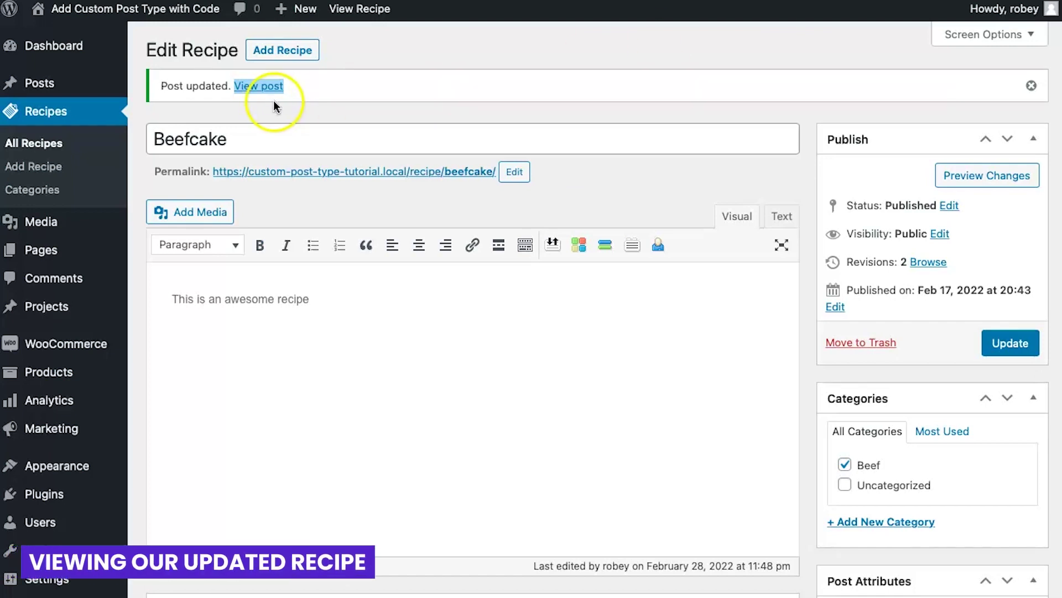
- Open the Beefcake recipe's public page from the 'Post updated' notice
left_click(259, 86)
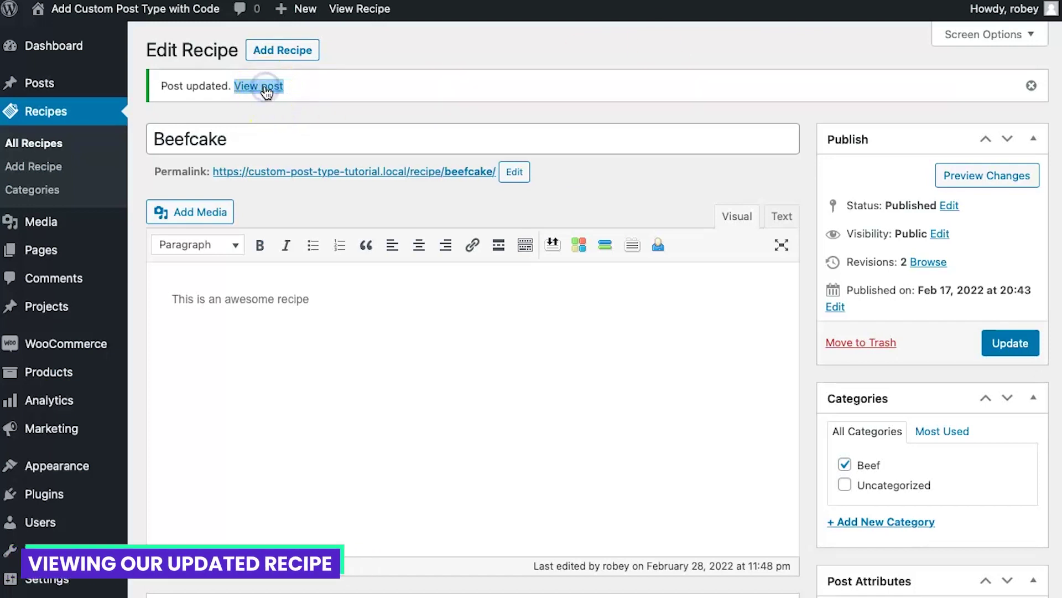
scroll(474, 197, "down", 4)
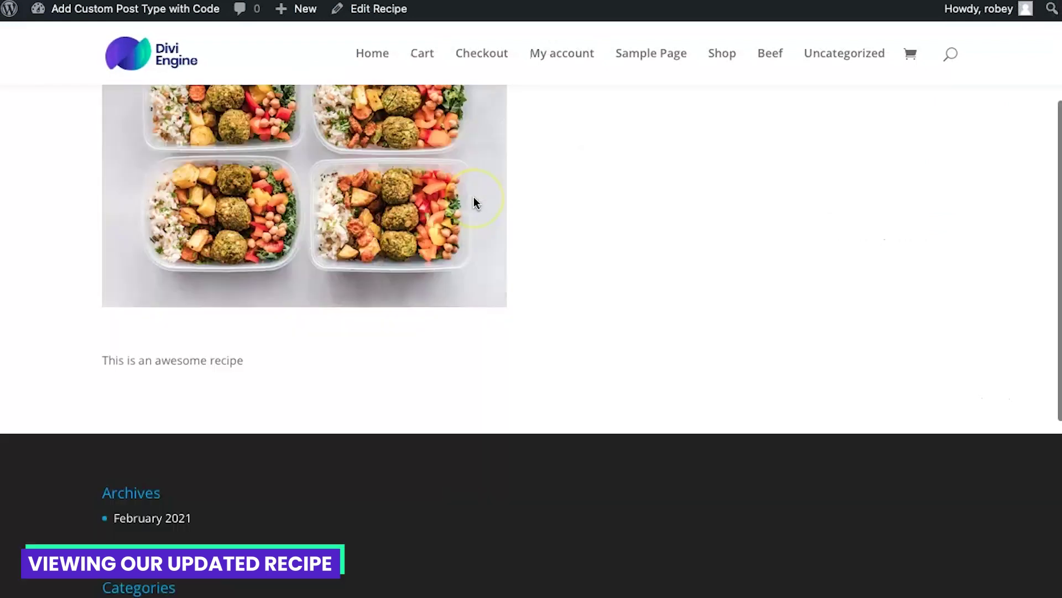
scroll(475, 197, "up", 4)
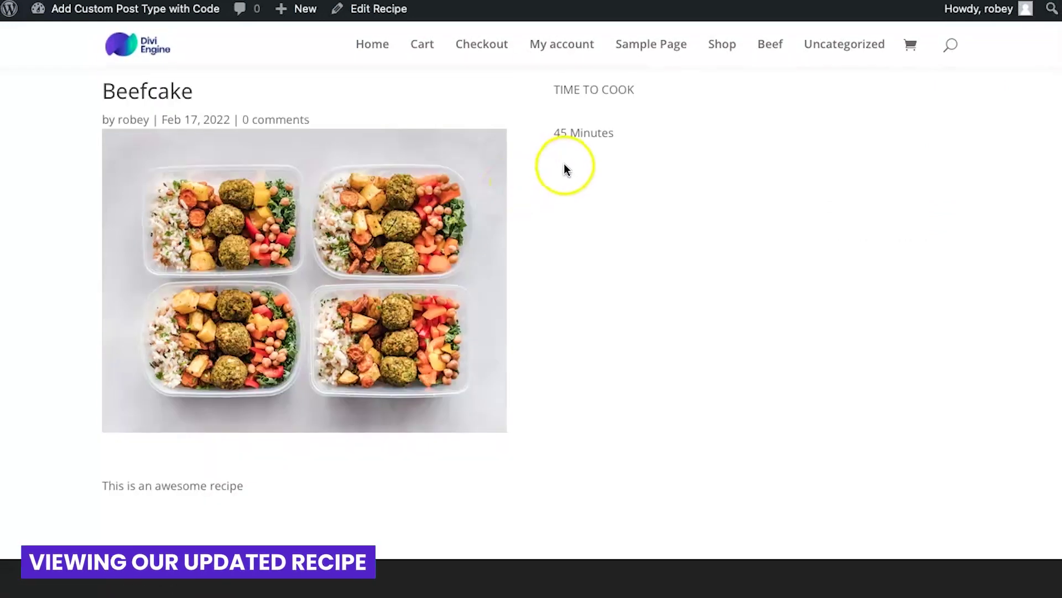